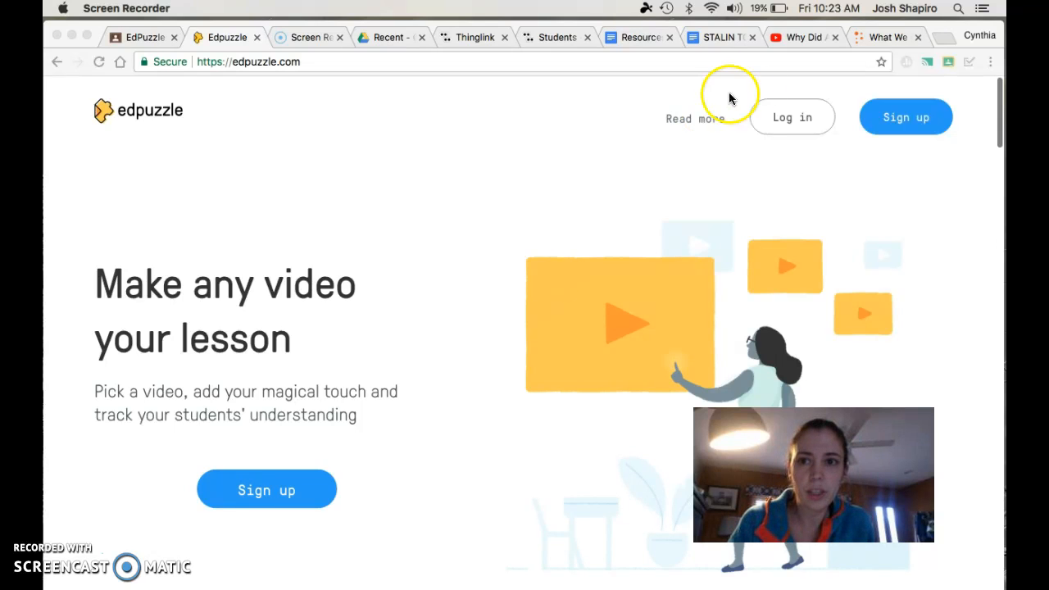
click(799, 36)
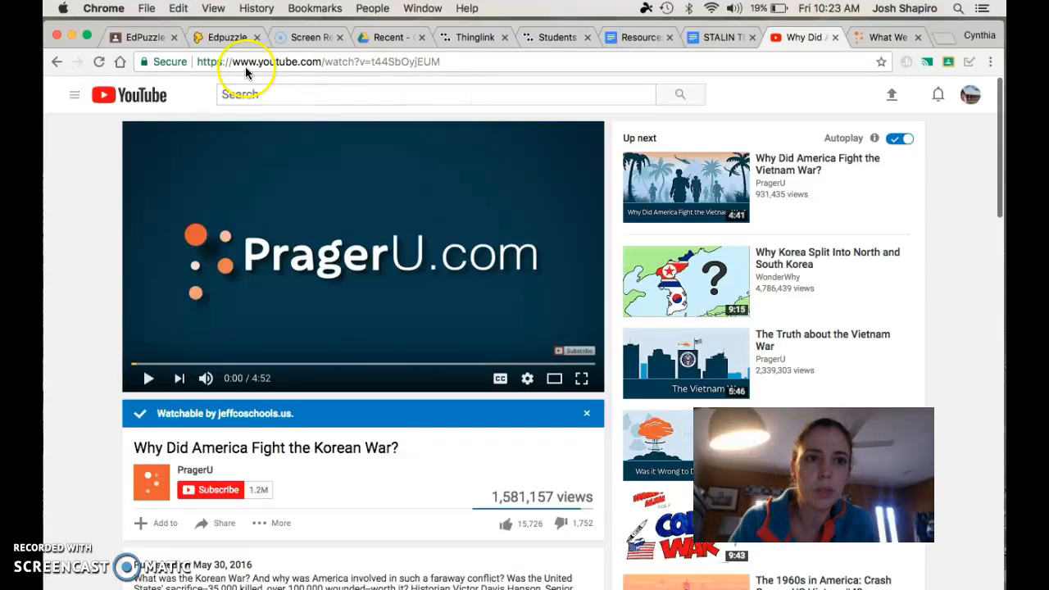
click(233, 43)
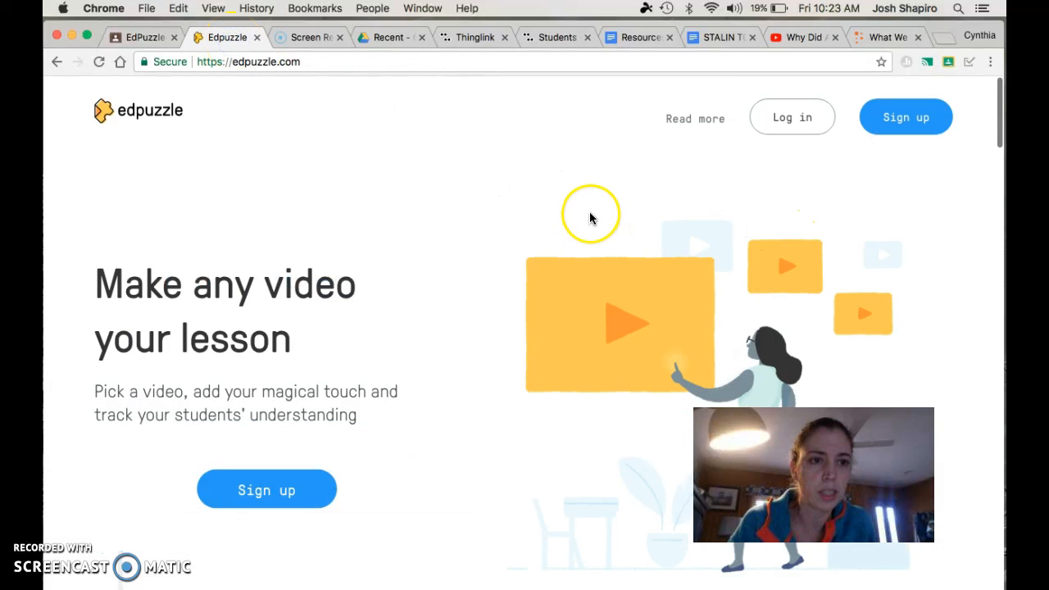
click(310, 63)
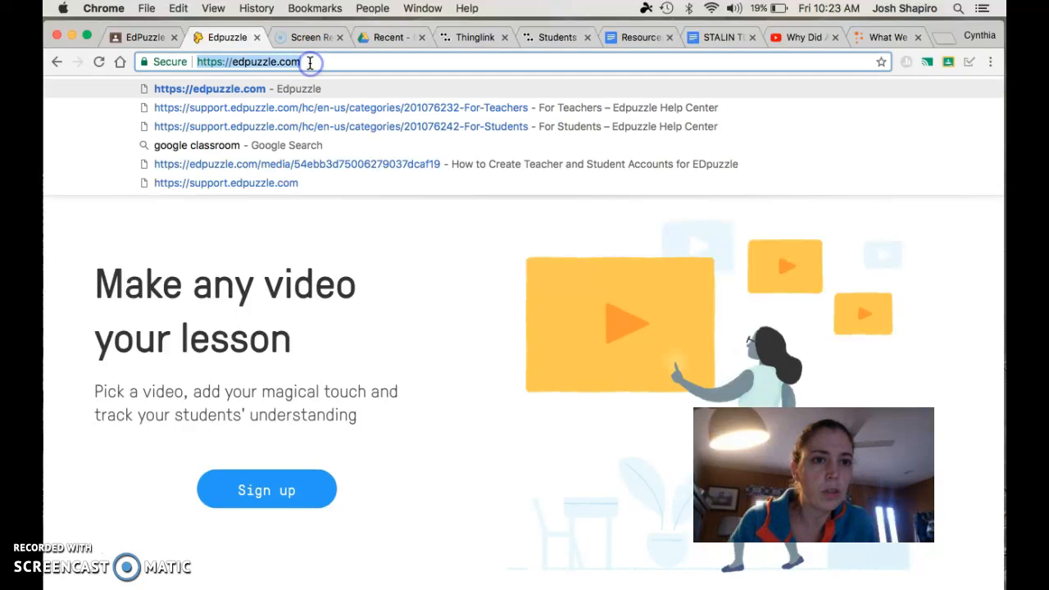
click(329, 254)
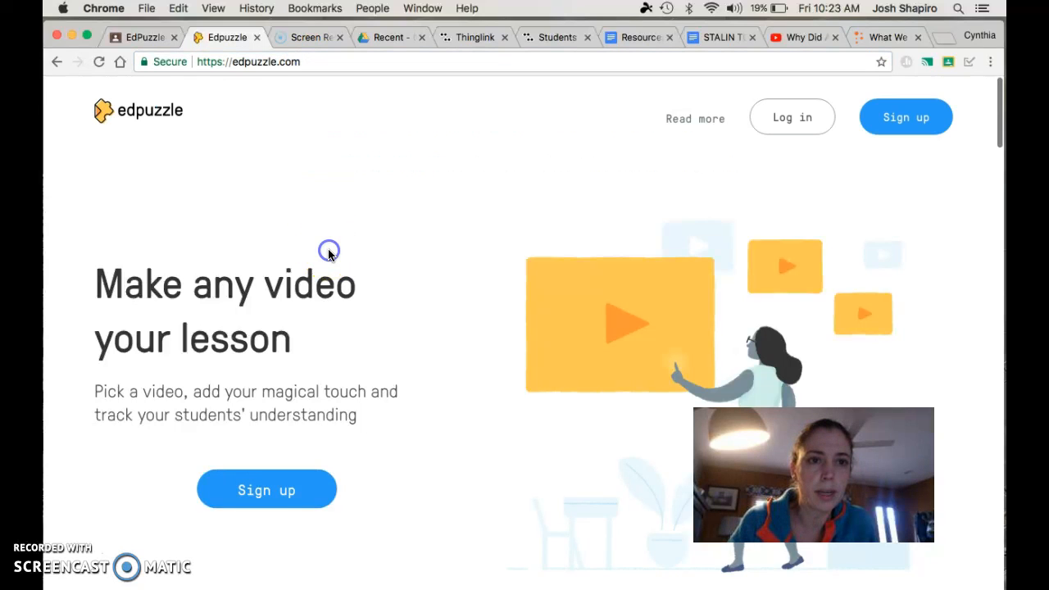
- Log in to Edpuzzle as a teacher using the Google school account
click(794, 129)
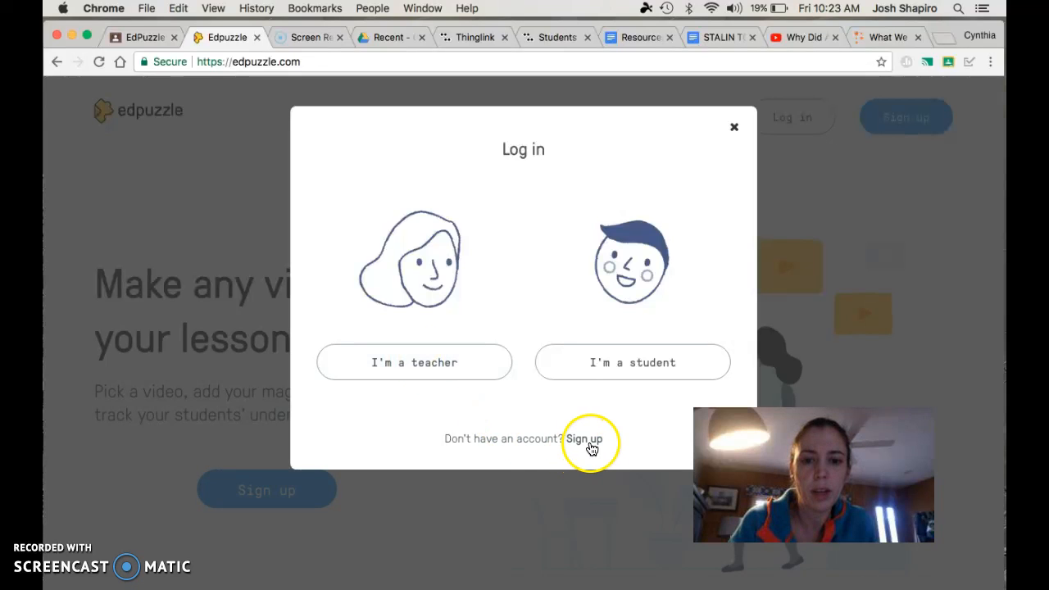
click(426, 375)
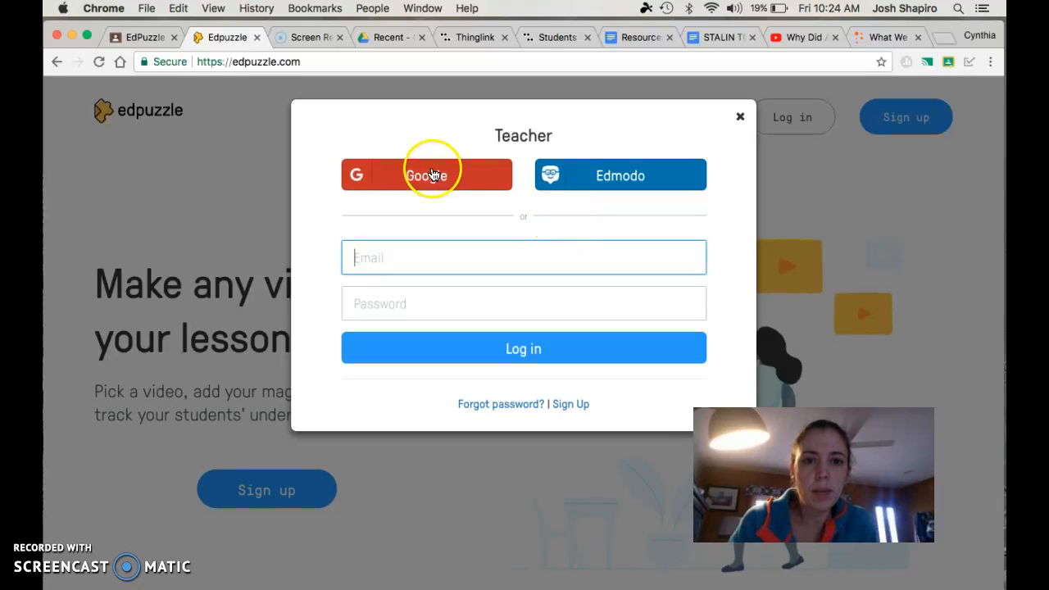
click(422, 176)
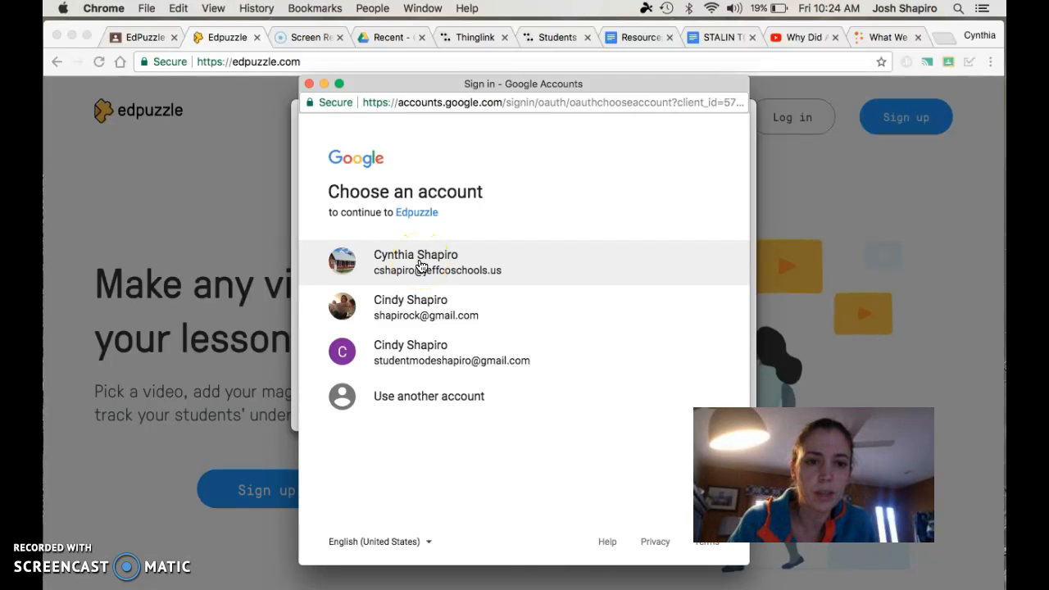
click(420, 264)
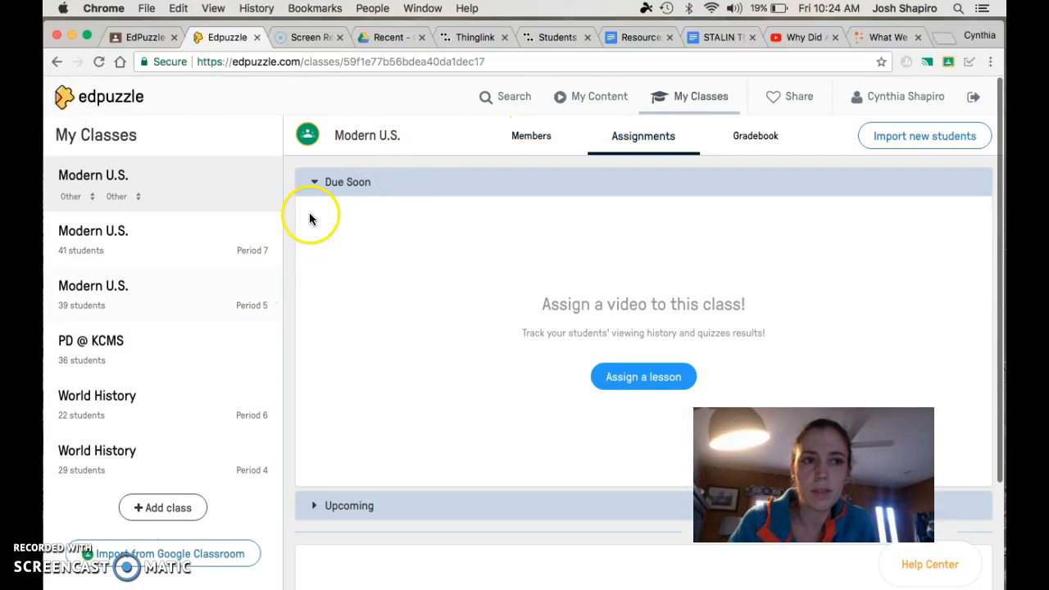
- Import the EdPuzzle Training course from Google Classroom and open that class
click(177, 554)
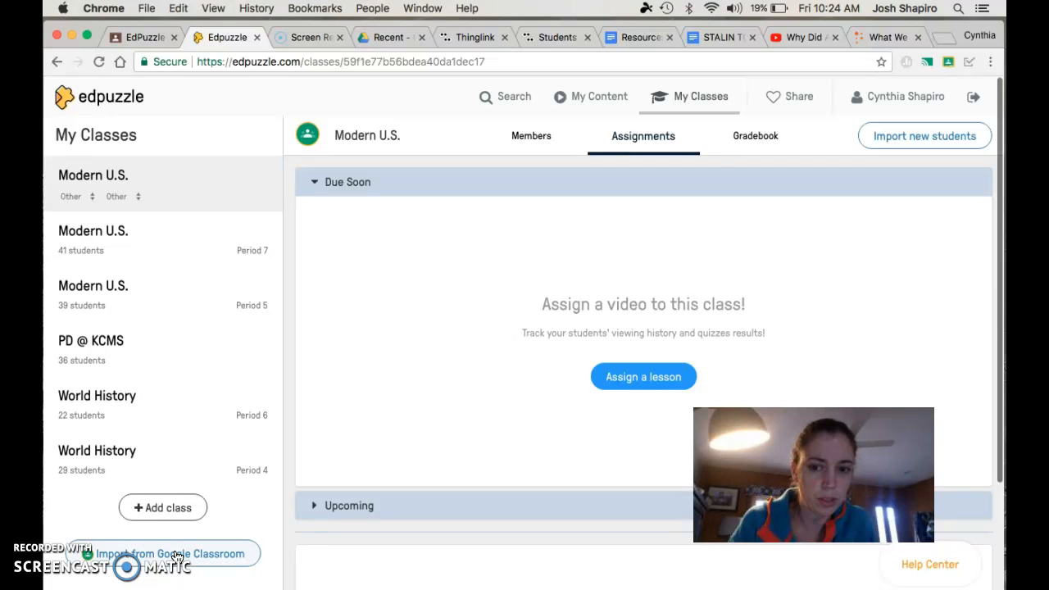
click(177, 555)
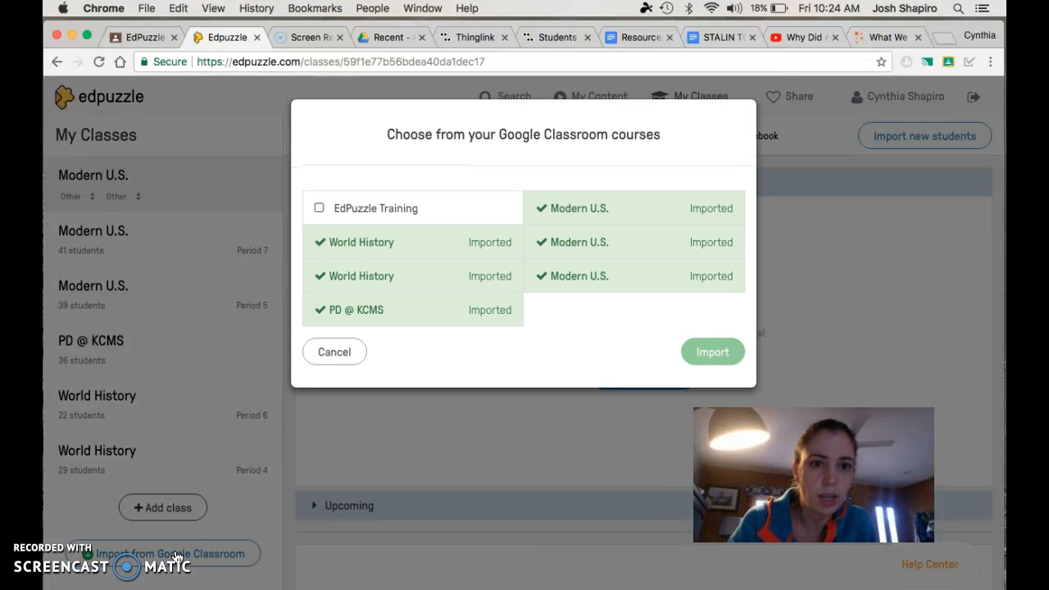
click(318, 209)
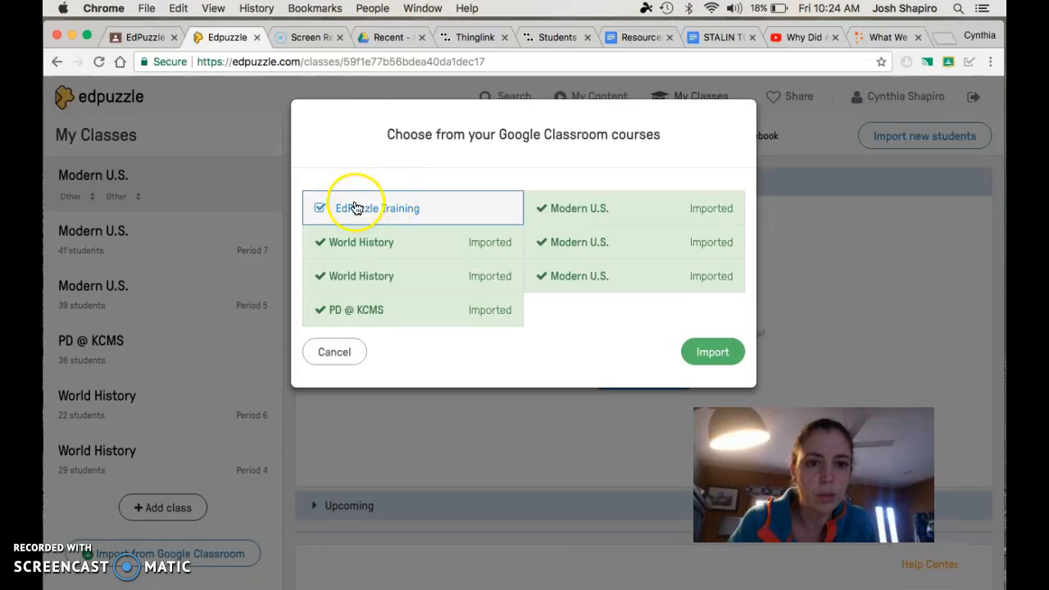
click(707, 348)
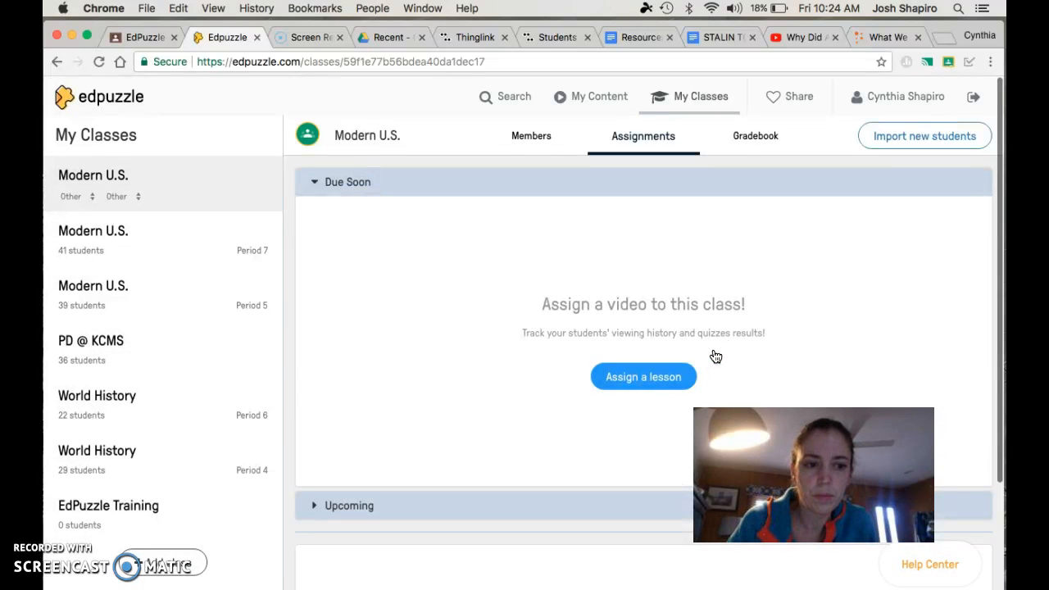
click(136, 515)
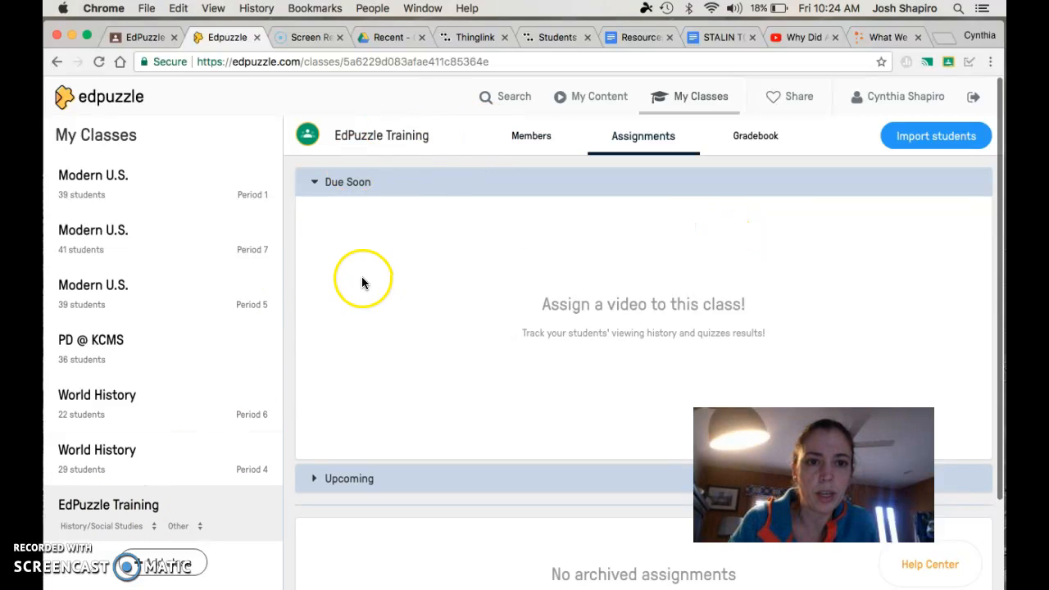
- Browse the Edpuzzle, YouTube and Khan Academy channels in the video search, ending on the YouTube channel
click(511, 100)
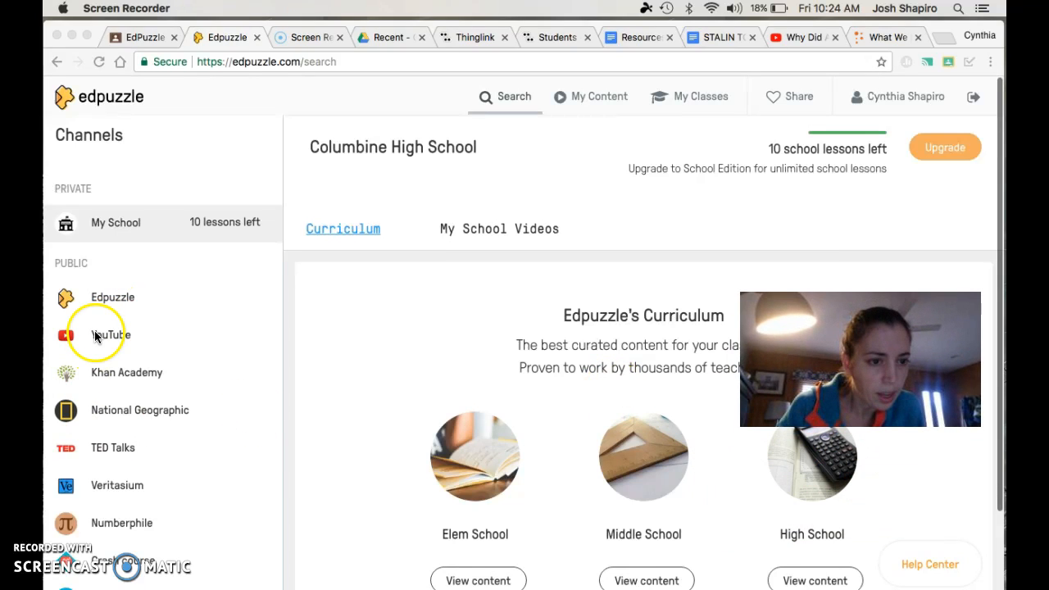
click(111, 338)
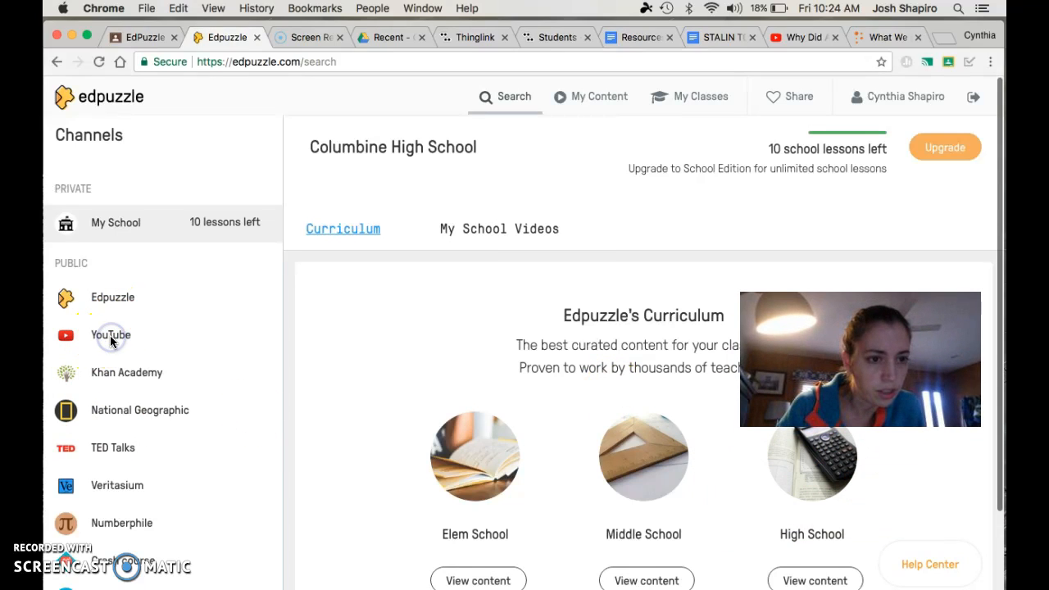
click(115, 305)
click(115, 301)
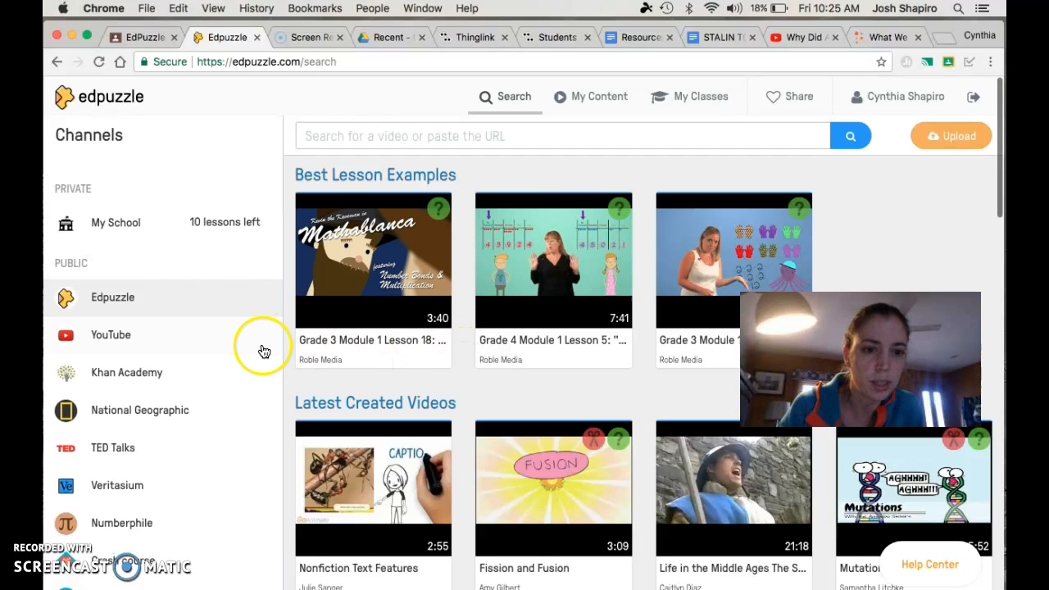
click(105, 342)
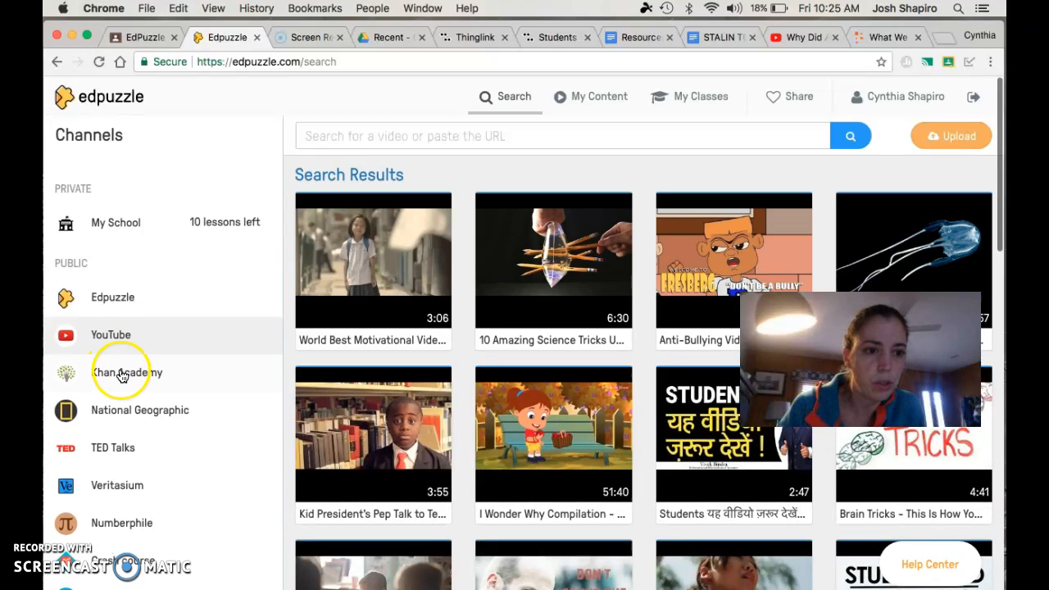
click(95, 371)
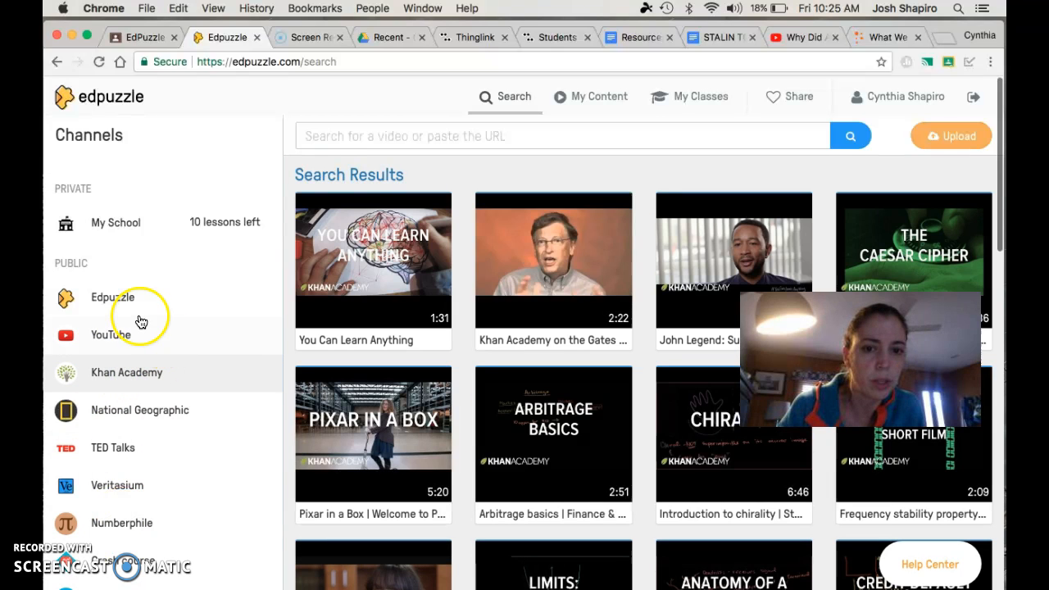
click(112, 332)
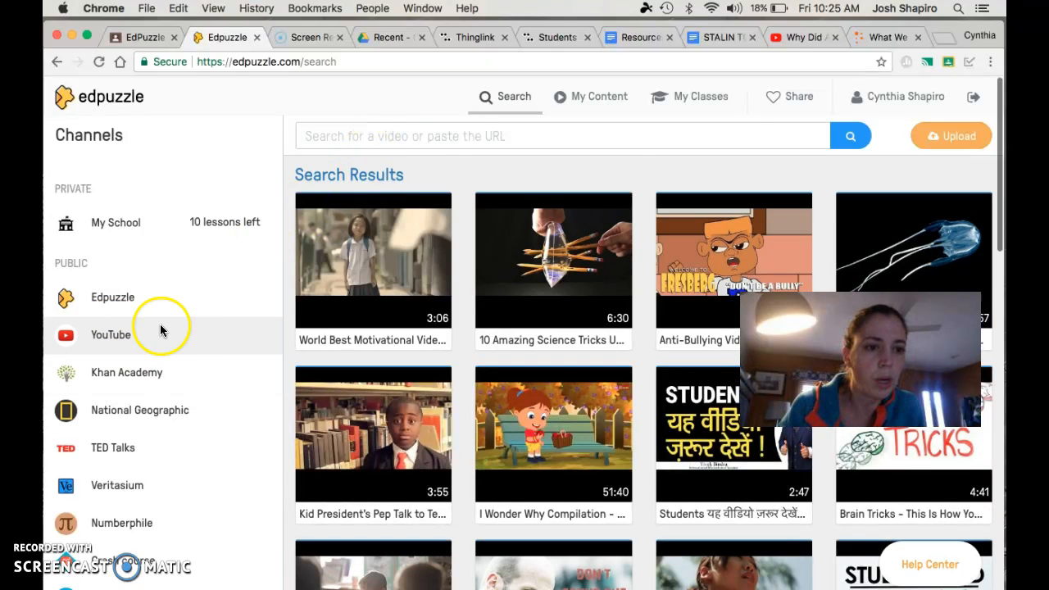
- Copy the URL of the YouTube video "Why Did America Fight the Korean War?" and use it to bring the video into the Edpuzzle editor
click(363, 141)
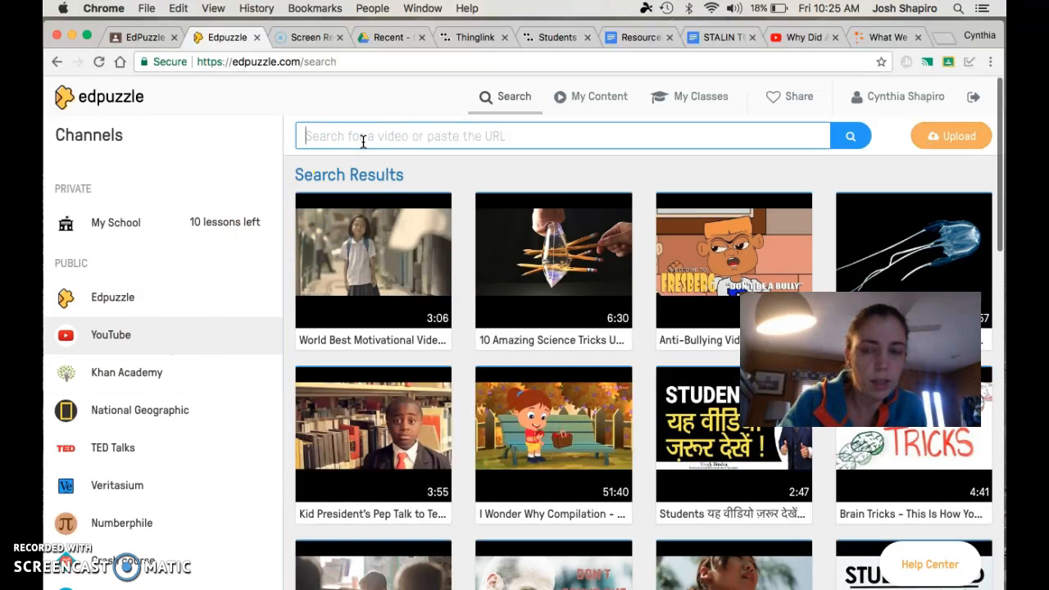
click(807, 37)
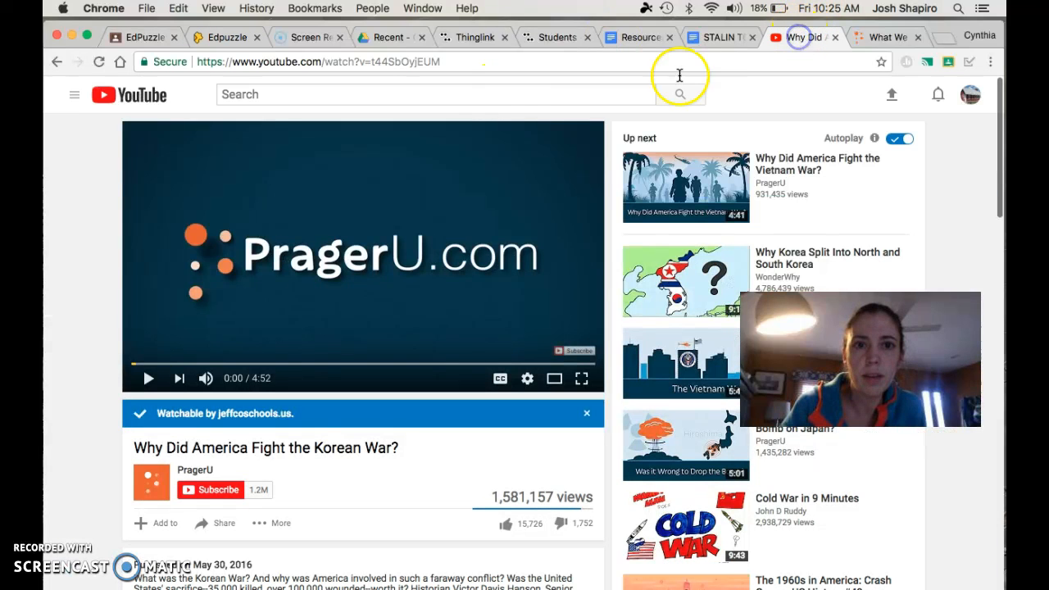
click(466, 61)
key(super+c)
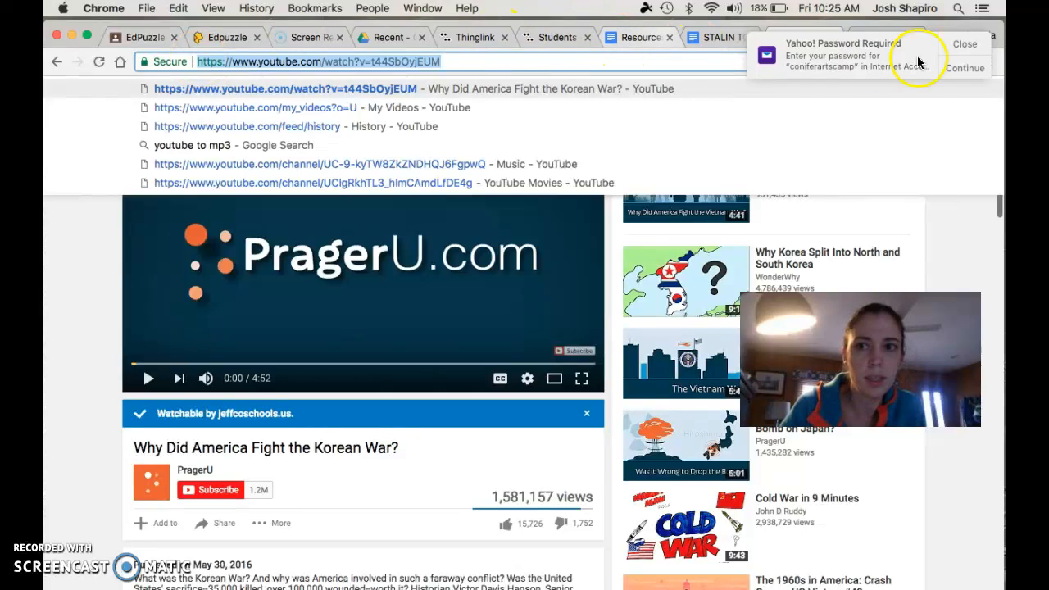
click(965, 43)
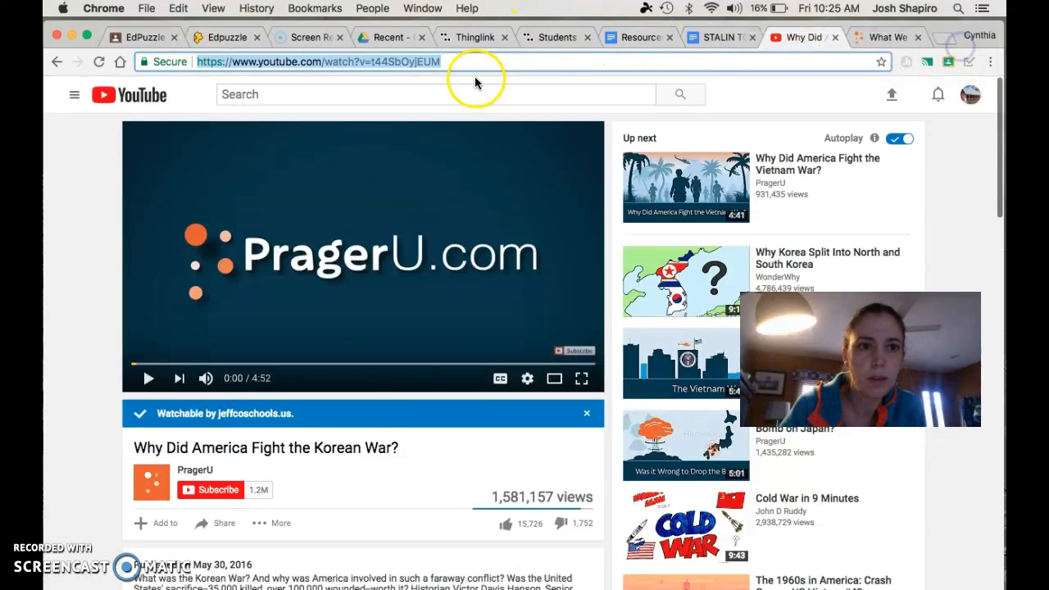
click(209, 37)
key(super+v)
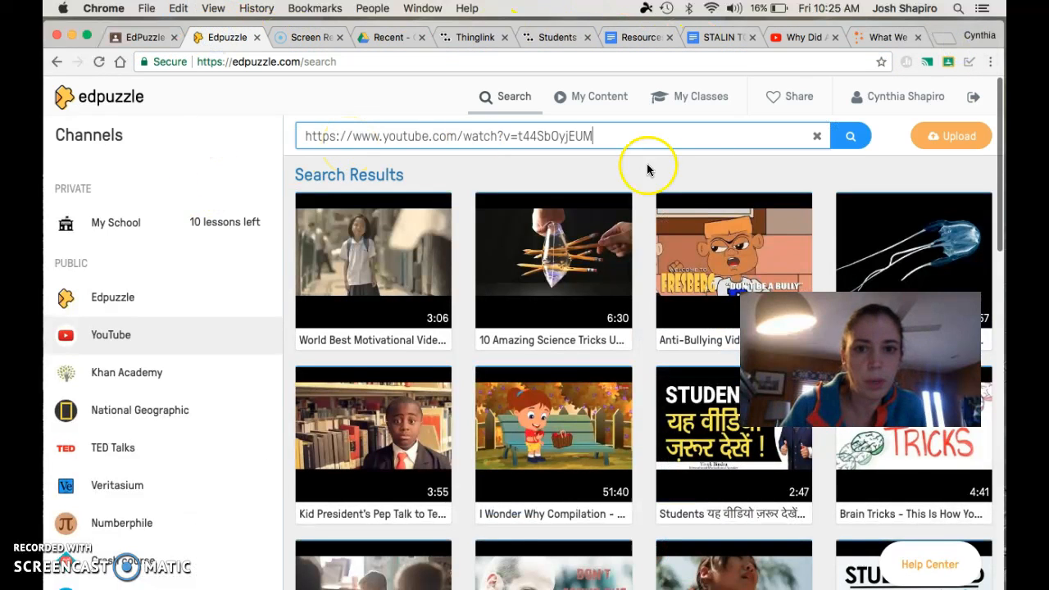
click(851, 136)
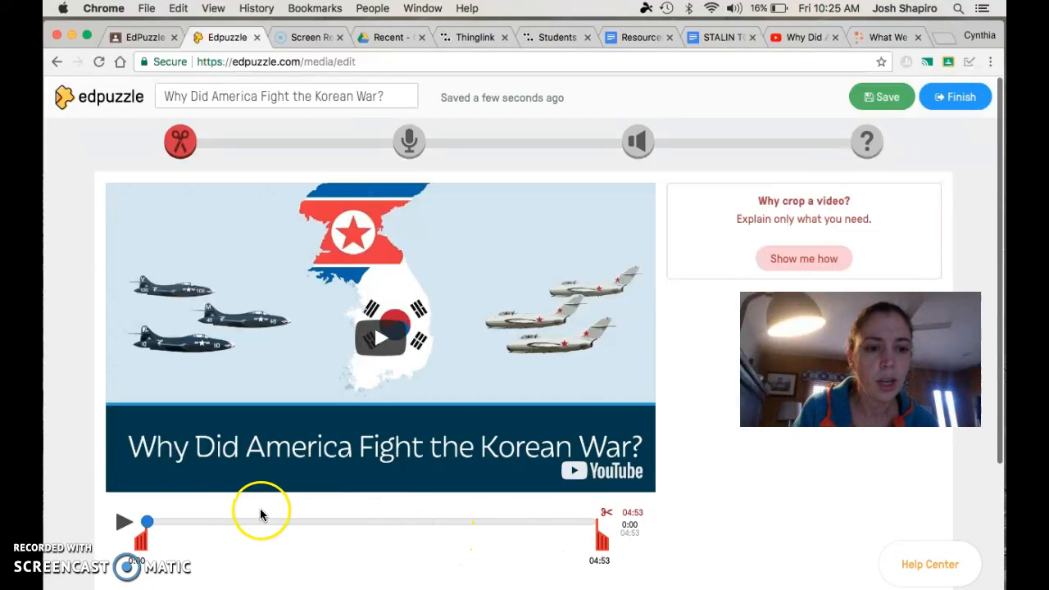
- Play the Korean War video and try to crop its beginning and end
click(187, 548)
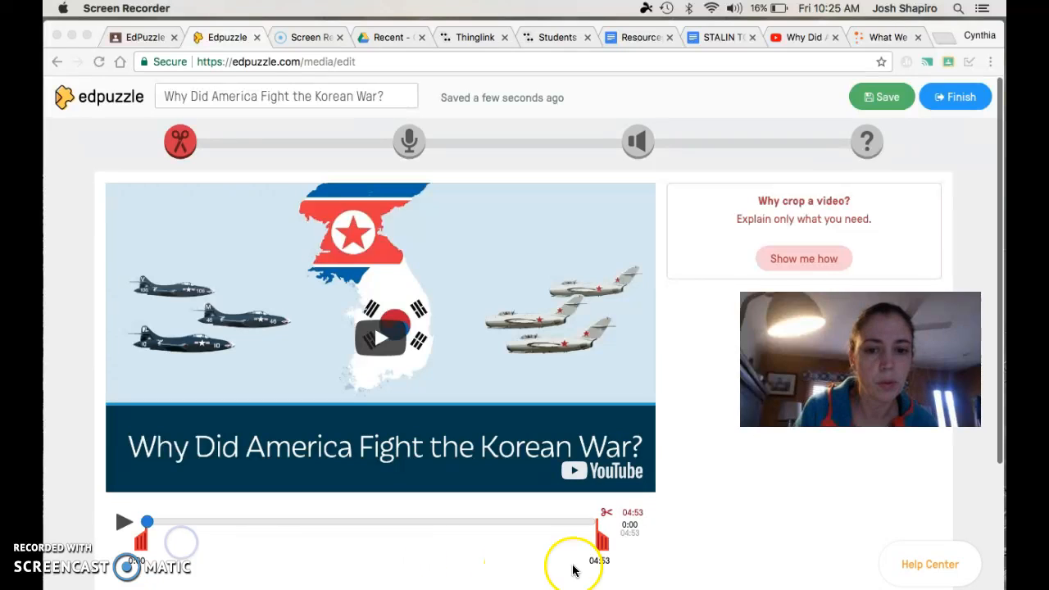
click(588, 547)
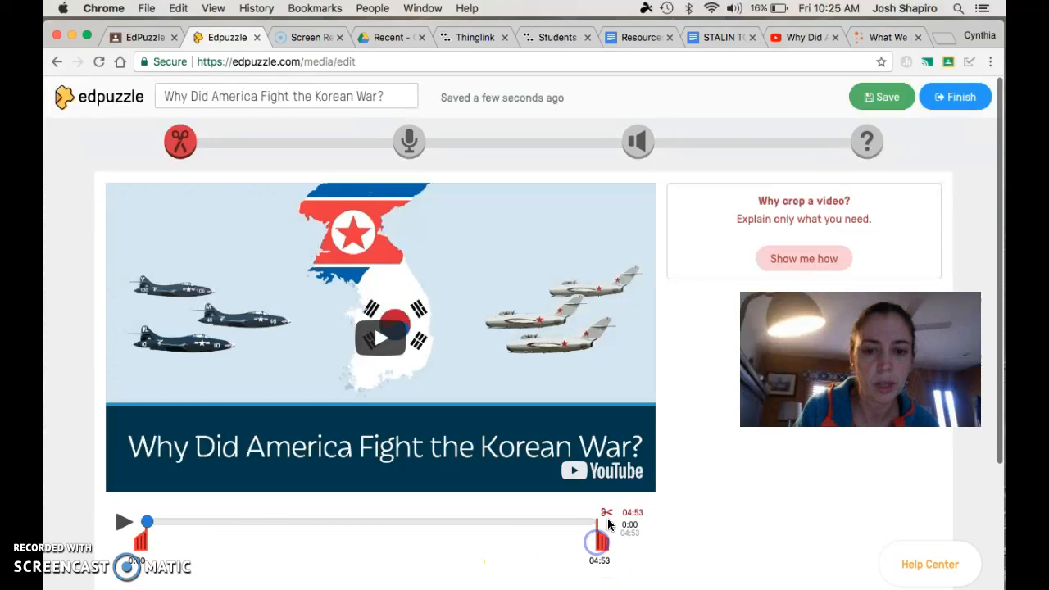
click(124, 522)
click(156, 544)
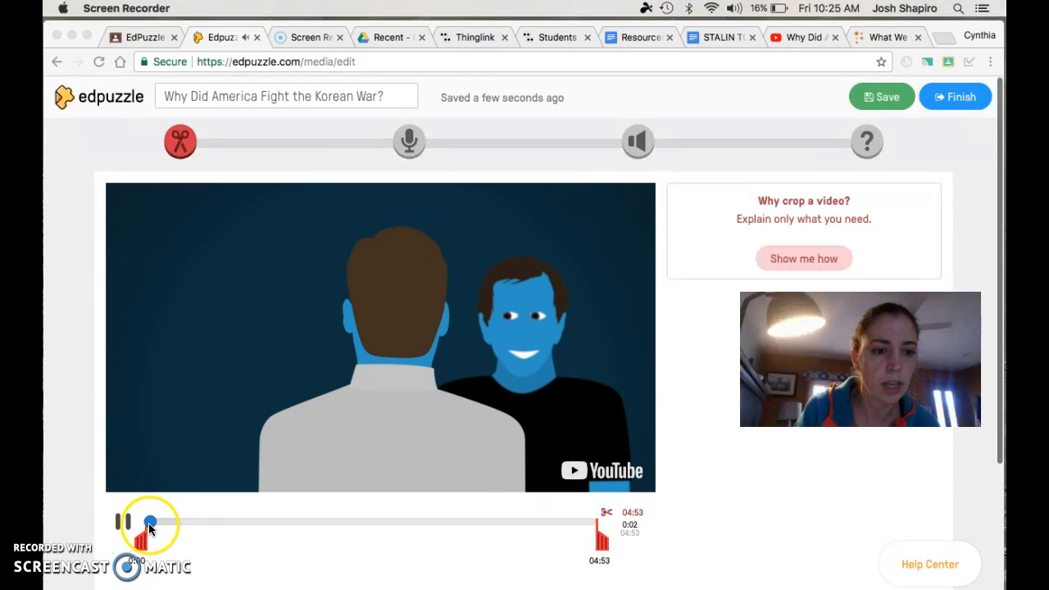
click(167, 527)
drag(141, 544, 210, 547)
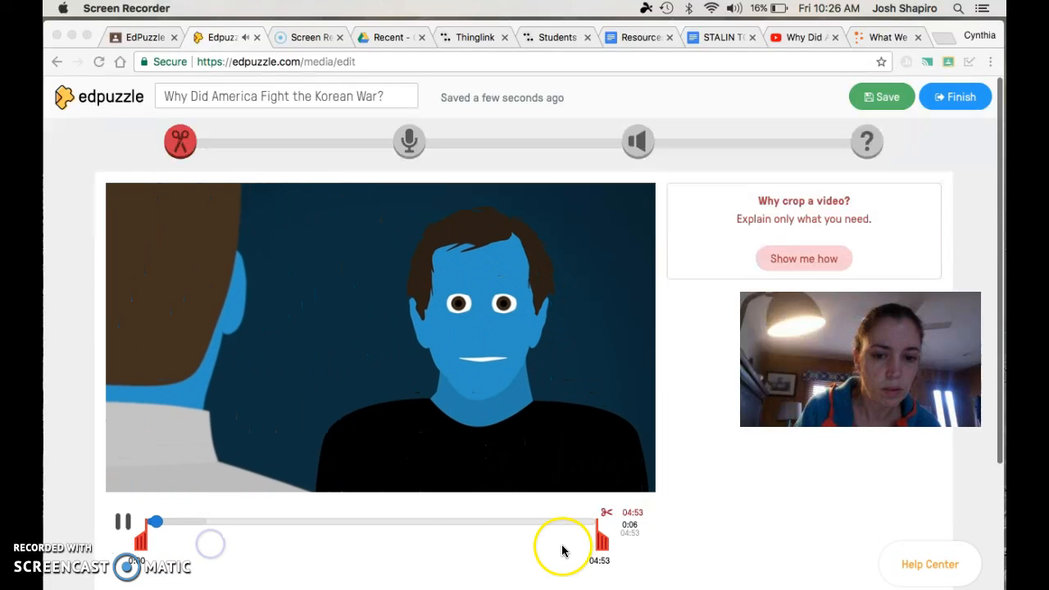
drag(603, 547, 549, 547)
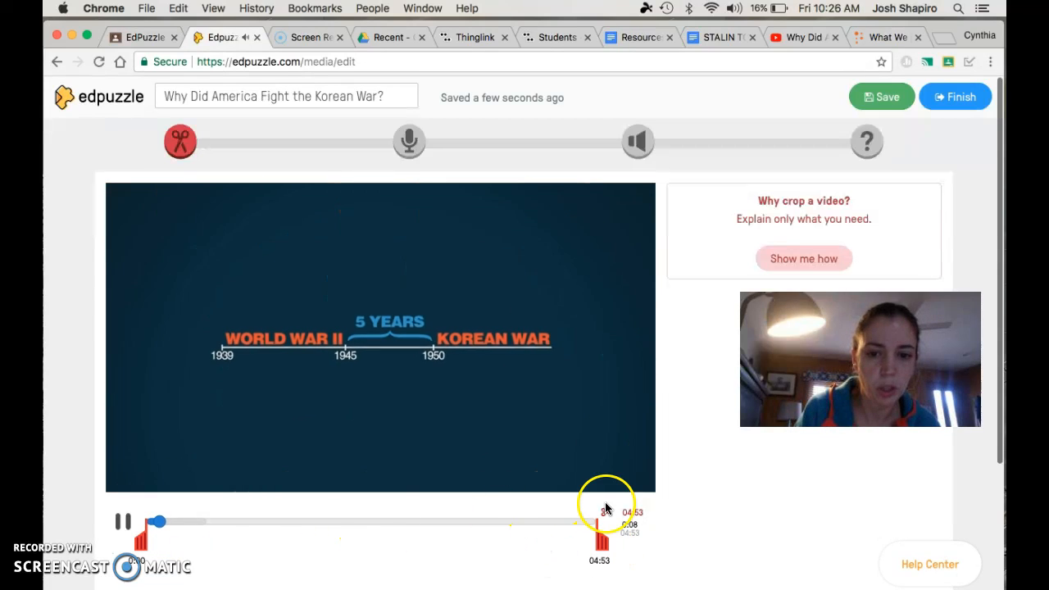
- Pause the video and rewind it to the beginning
click(123, 522)
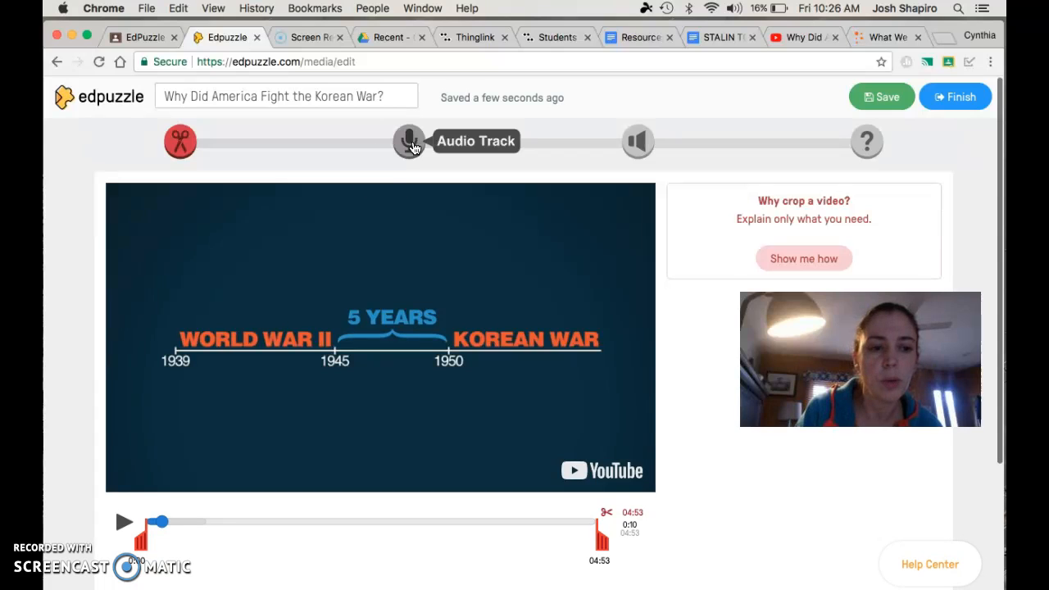
drag(160, 521, 141, 523)
click(437, 281)
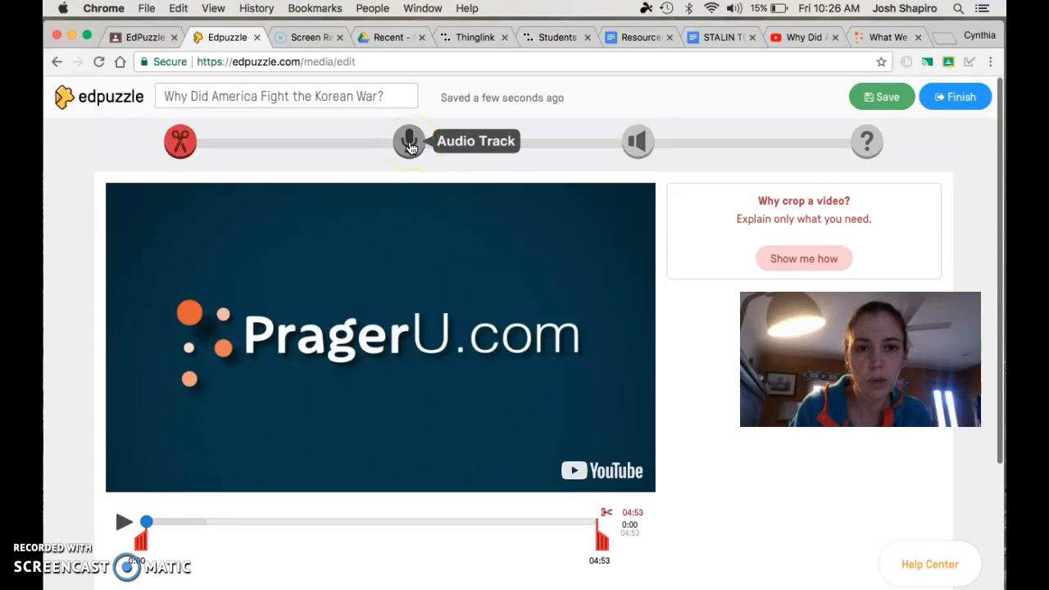
- Switch to audio notes and try to add one at the start of the video
click(639, 143)
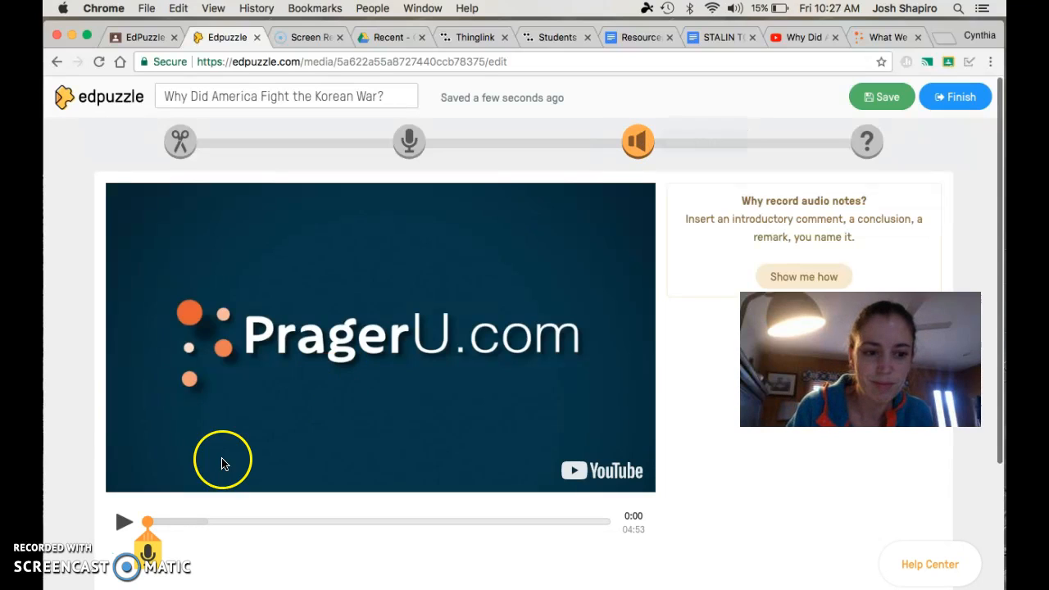
click(148, 554)
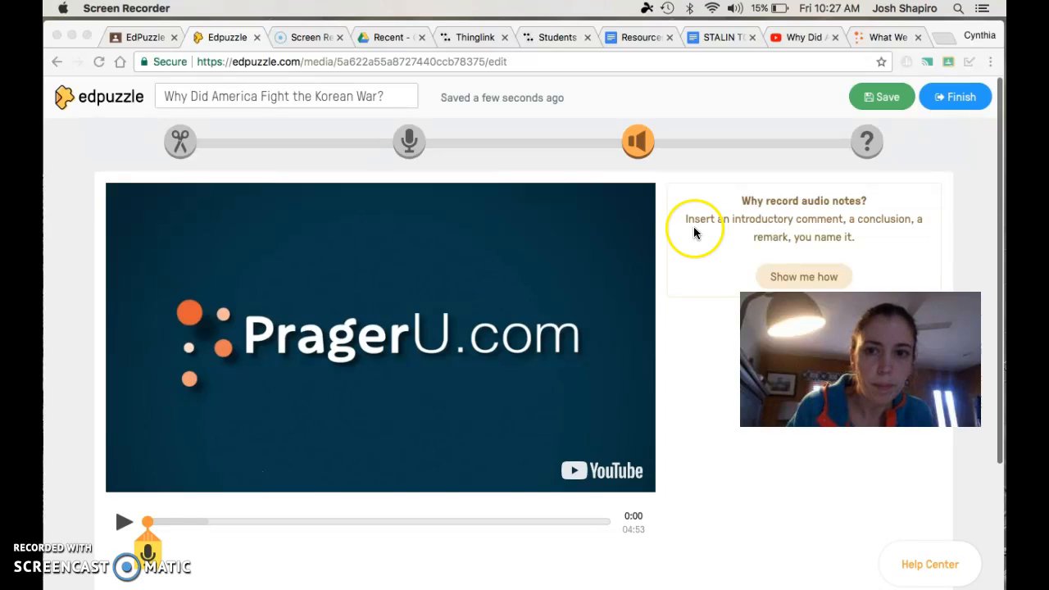
- Switch to quiz questions and play the Korean War video forward to about 0:28, where the 38th parallel map is shown
click(868, 145)
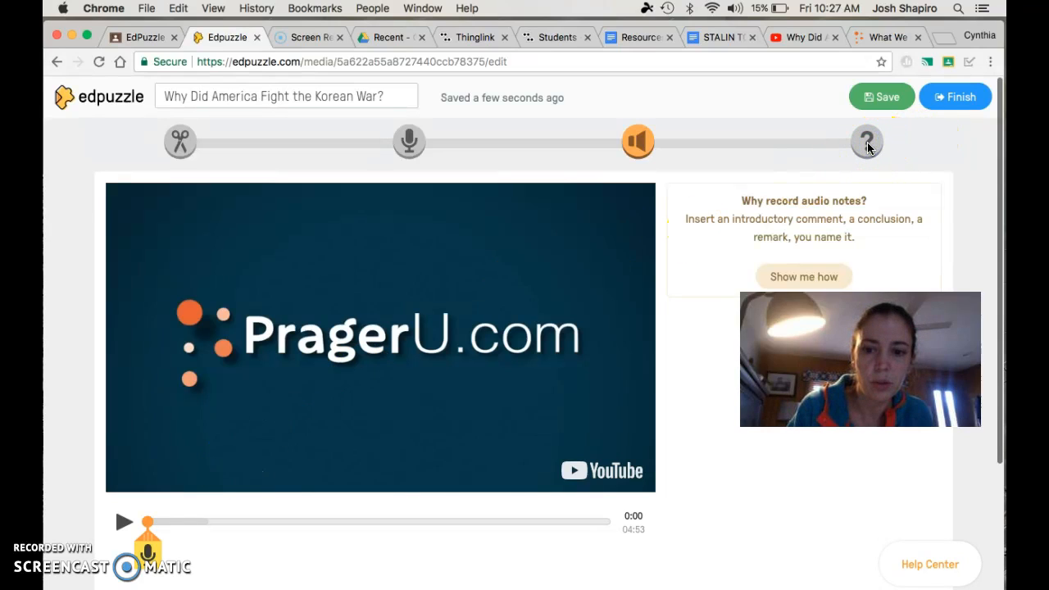
click(867, 145)
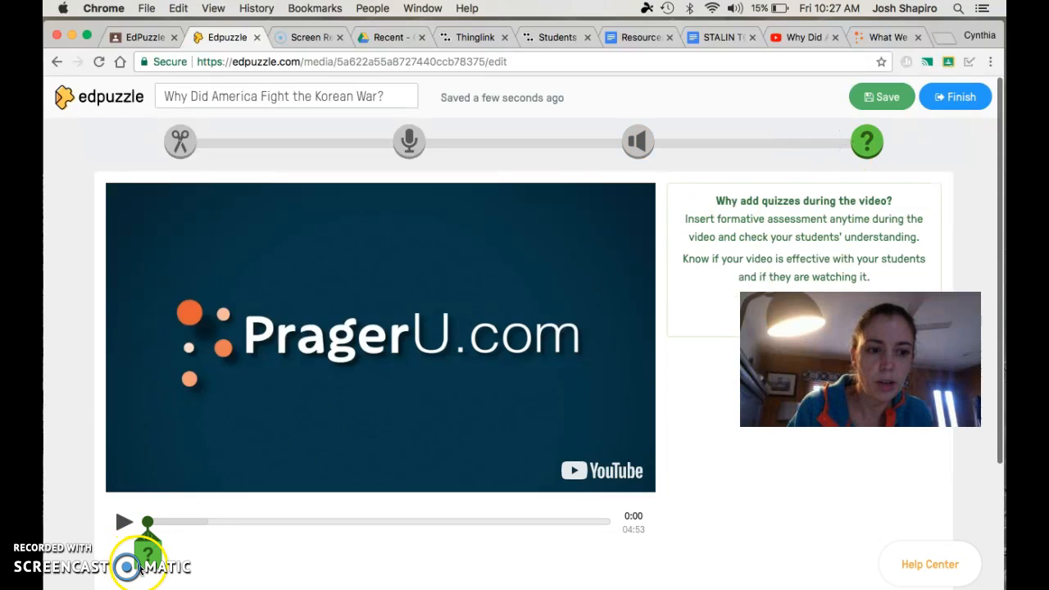
click(123, 522)
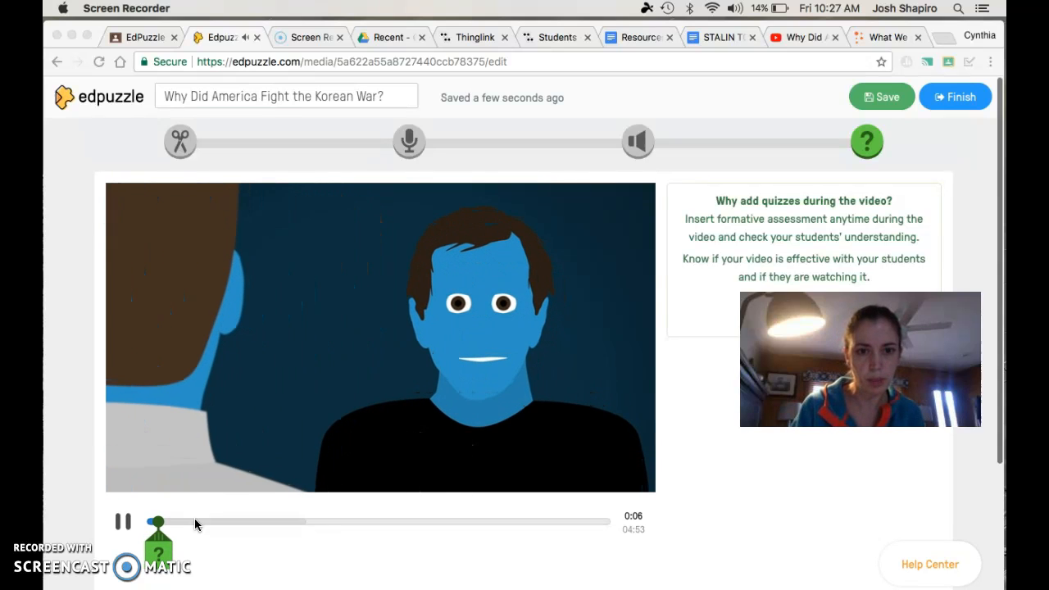
click(191, 542)
click(187, 523)
click(221, 523)
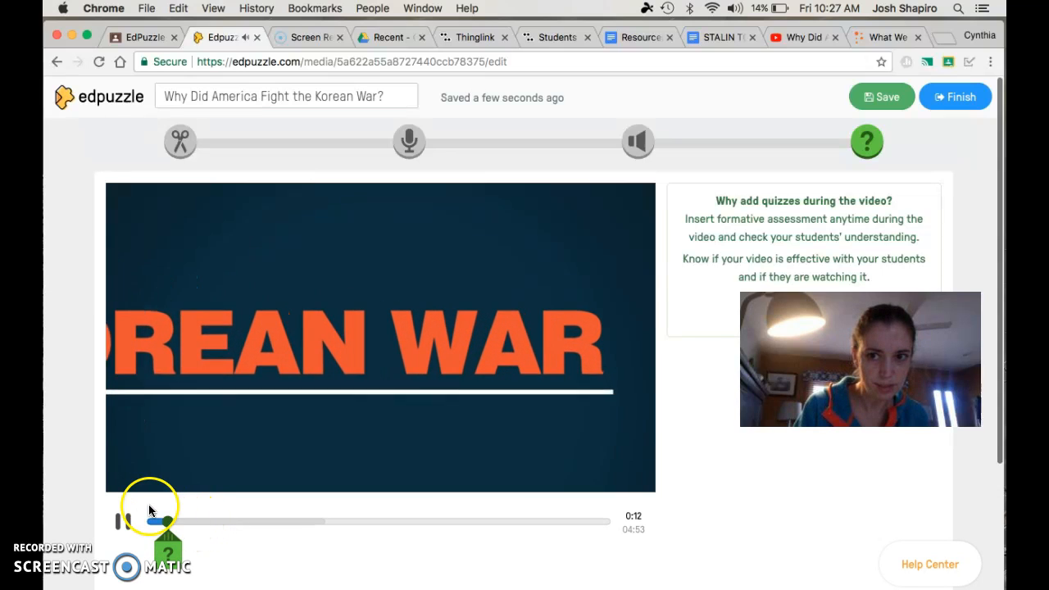
mouse_move(164, 520)
mouse_down()
mouse_move(265, 525)
mouse_move(169, 519)
mouse_move(252, 524)
mouse_move(191, 524)
mouse_up()
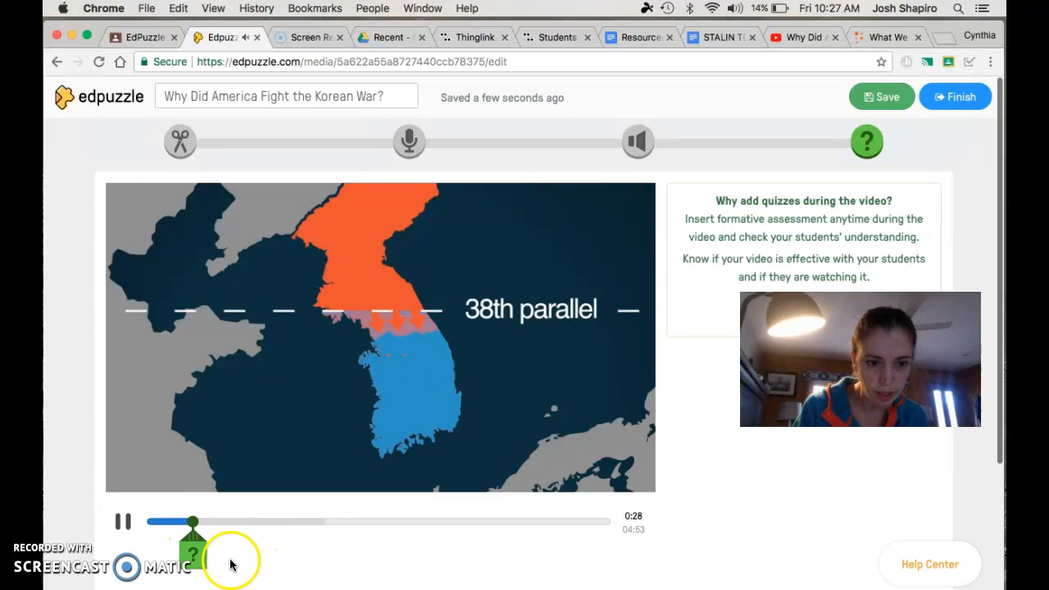
- Add an open-ended question at 0:29 and write its text, starting with "What were the two opposing ideologies"
click(197, 557)
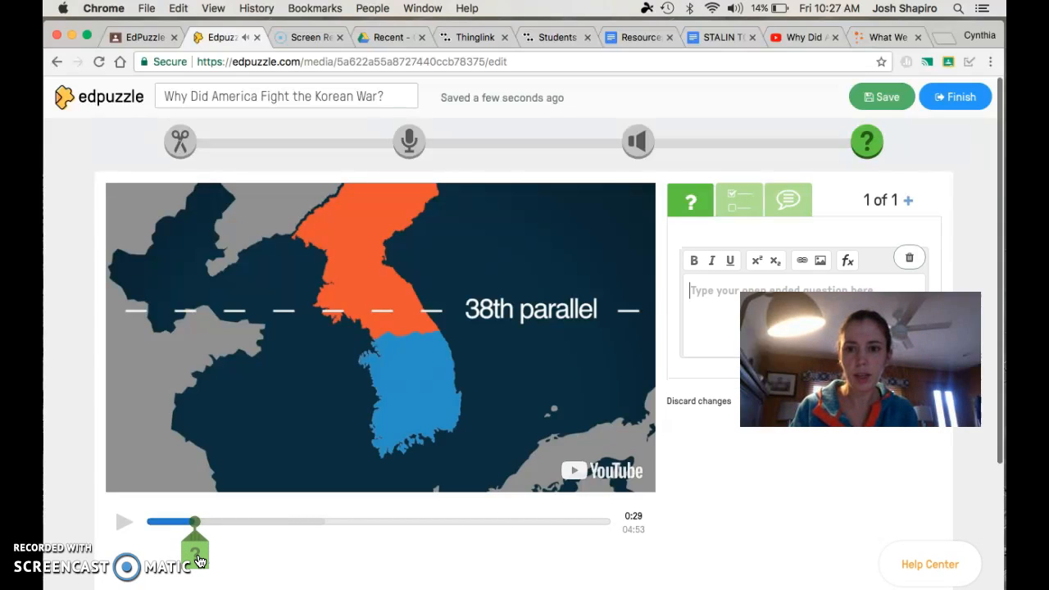
click(864, 588)
drag(860, 361, 809, 469)
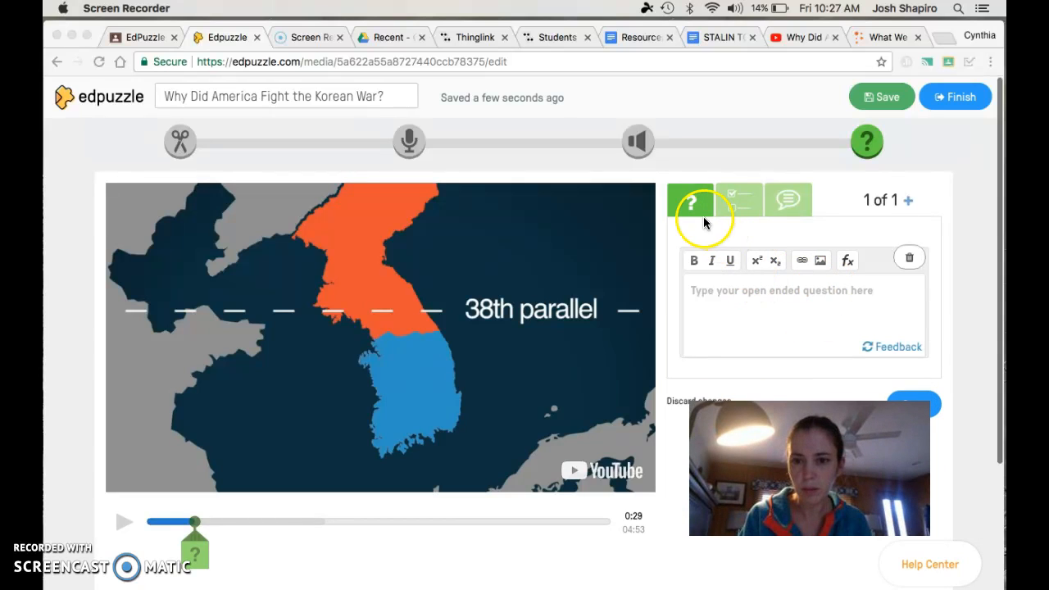
click(734, 293)
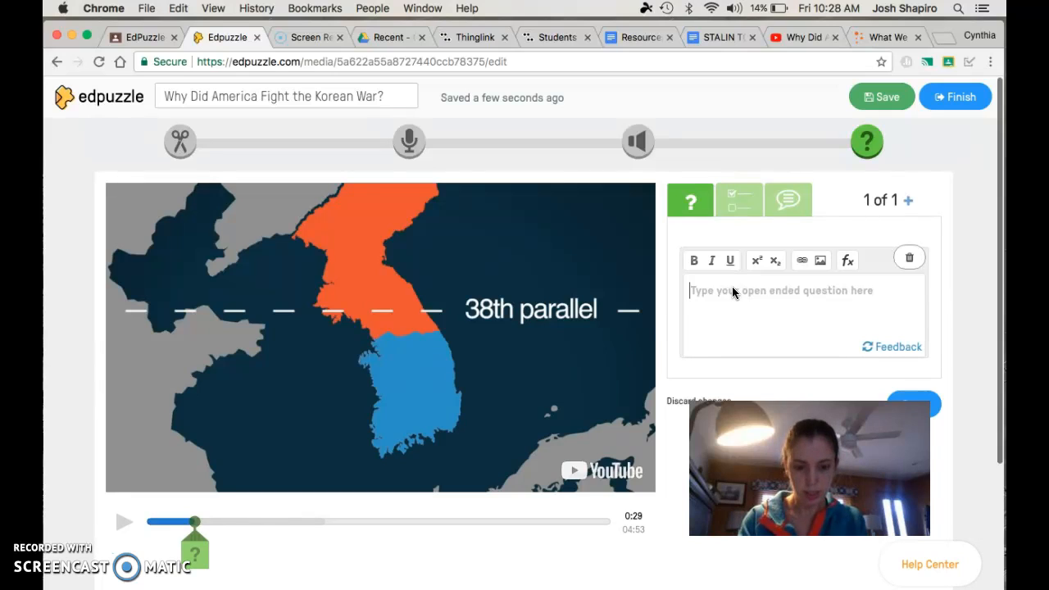
text(What were the two opposing ideologies/fo)
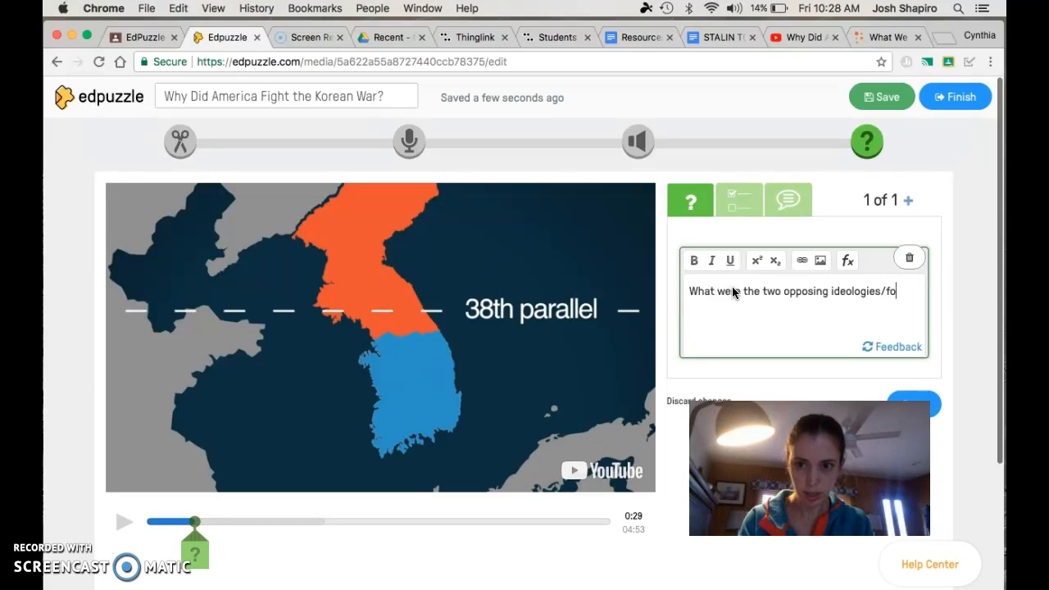
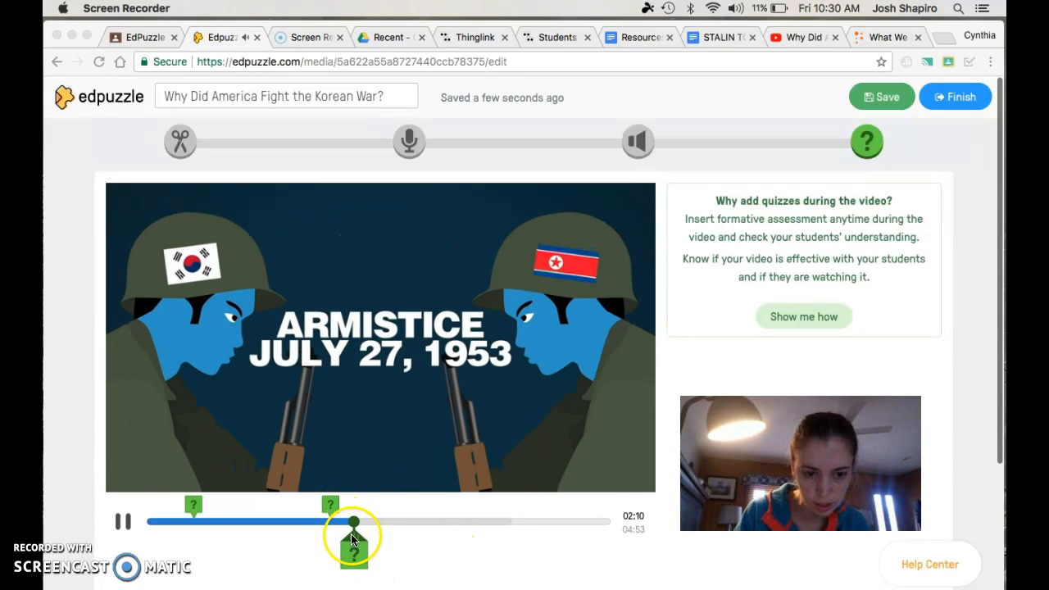
- Add an open-ended question at 02:36, "What are some of the facts this speaker shares about the Korean War?", save it and continue the video
drag(356, 523, 390, 525)
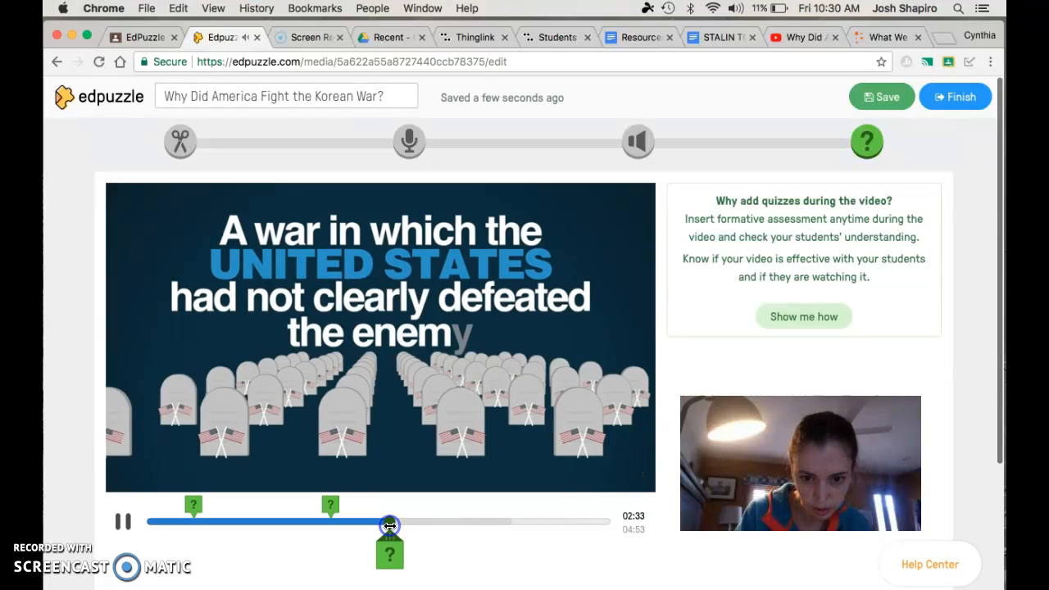
click(398, 559)
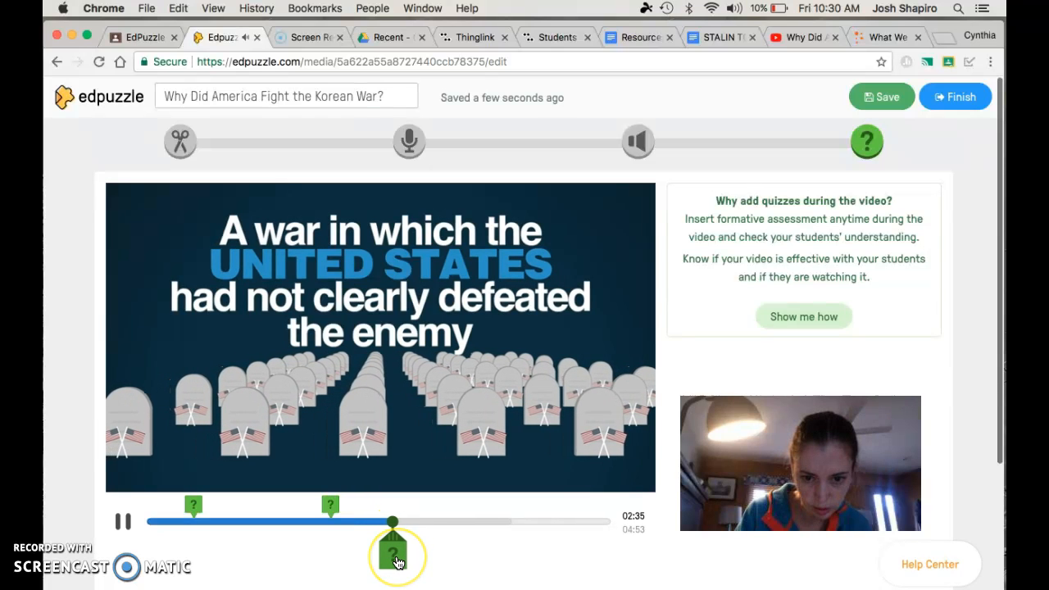
click(397, 559)
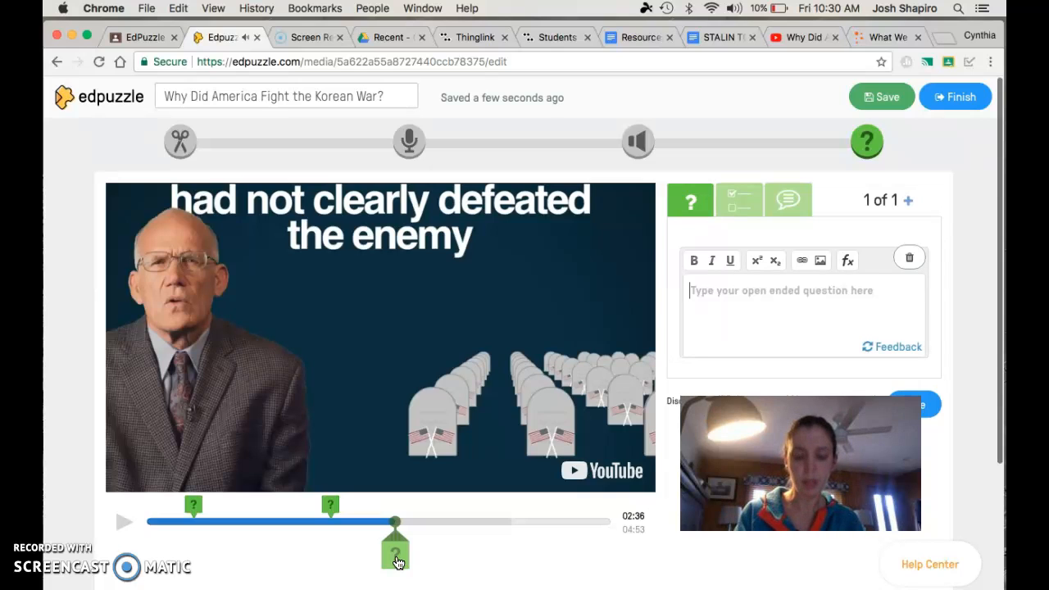
click(752, 311)
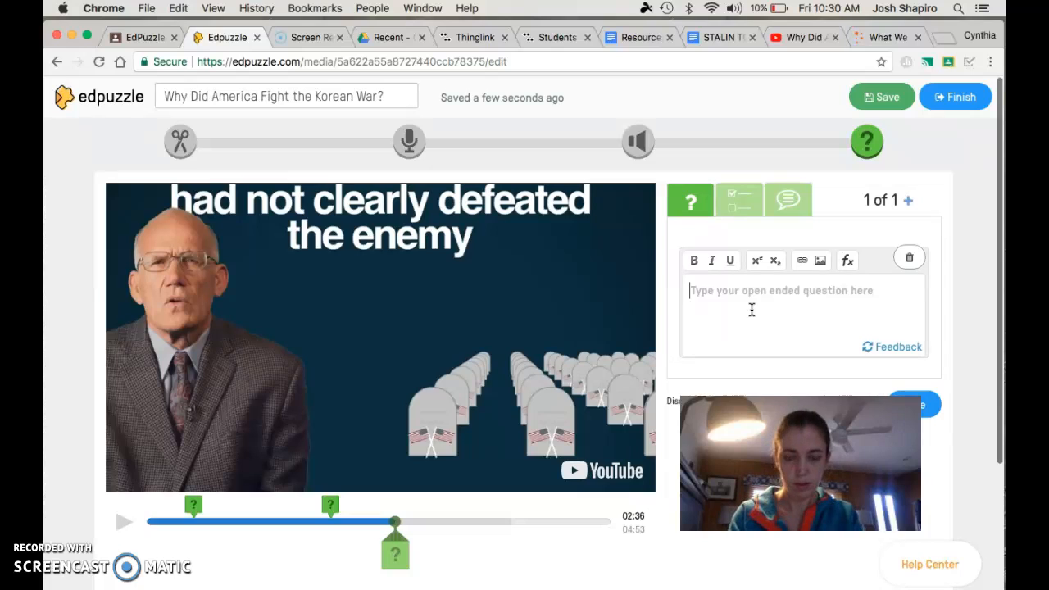
text(What are some of the facts)
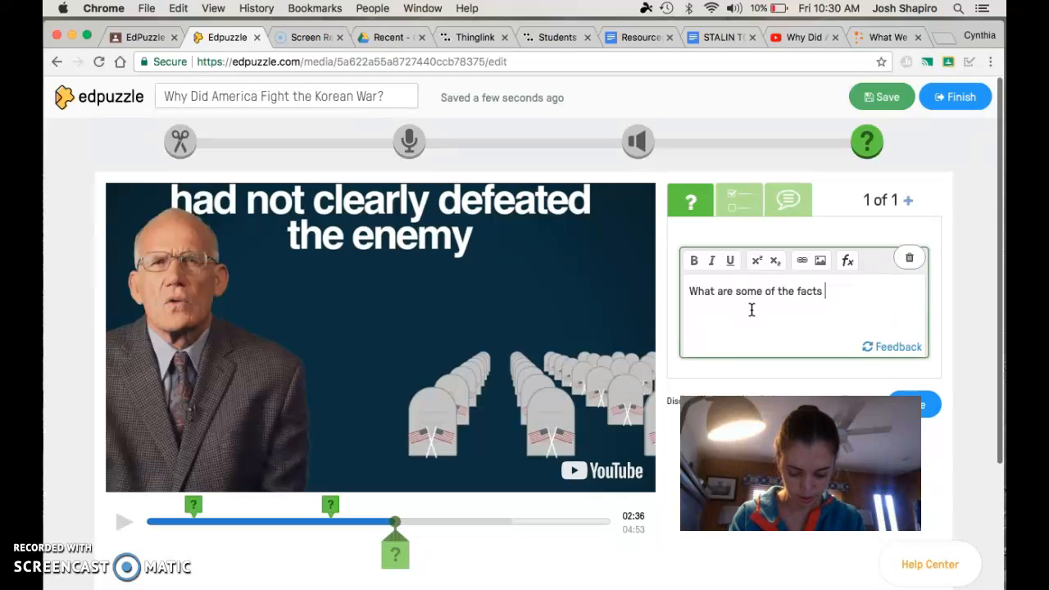
text(this speaker shares about the Korean War?)
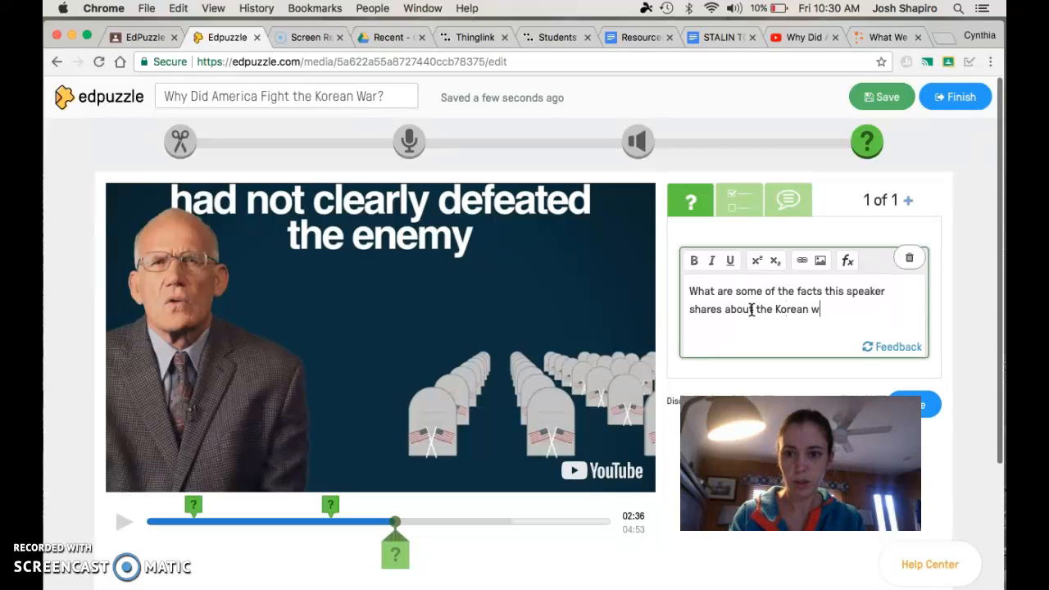
click(938, 415)
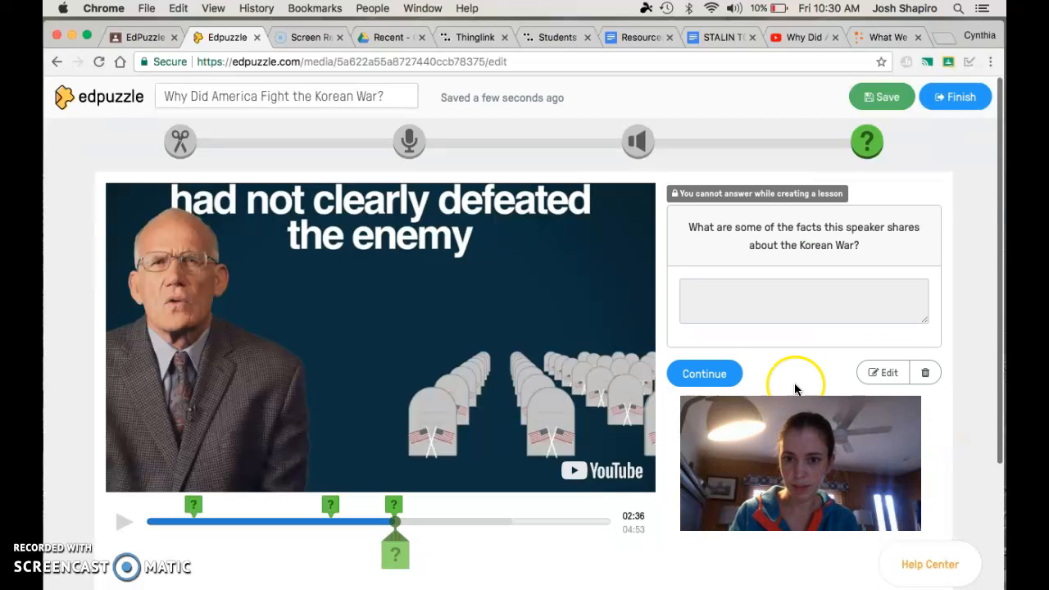
click(732, 383)
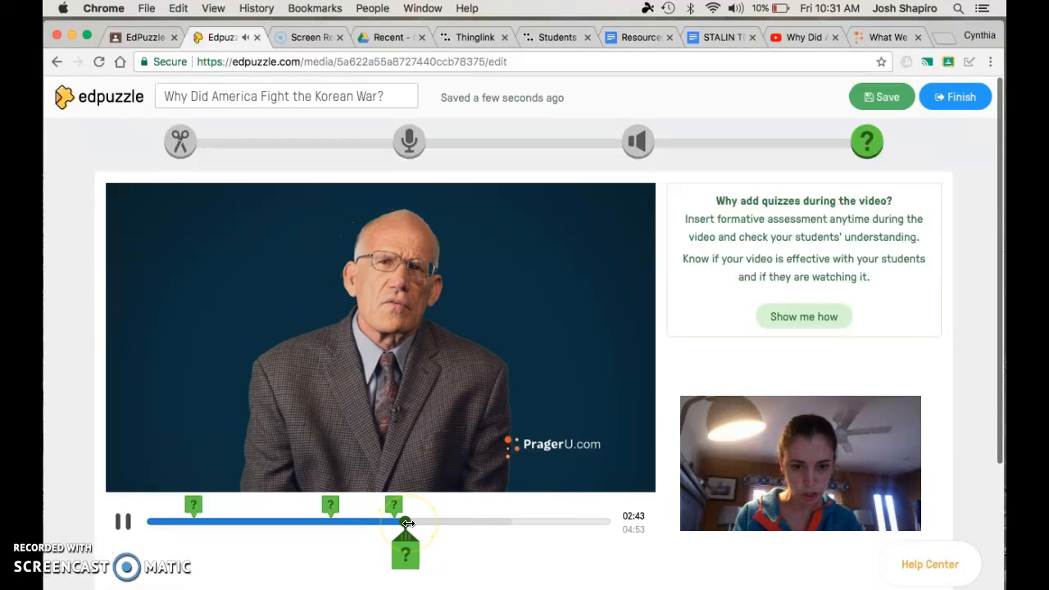
- Save an open-ended question at 03:50, "What are two reasons why this speaker thinks the Korean War was worth the effort?", and resume the video
drag(407, 523, 511, 524)
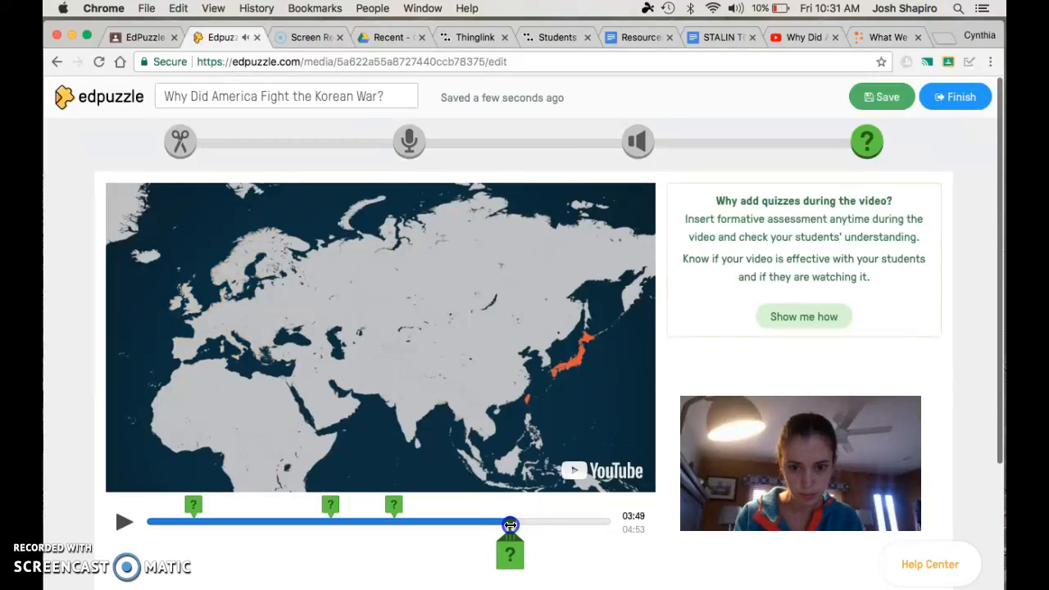
click(510, 556)
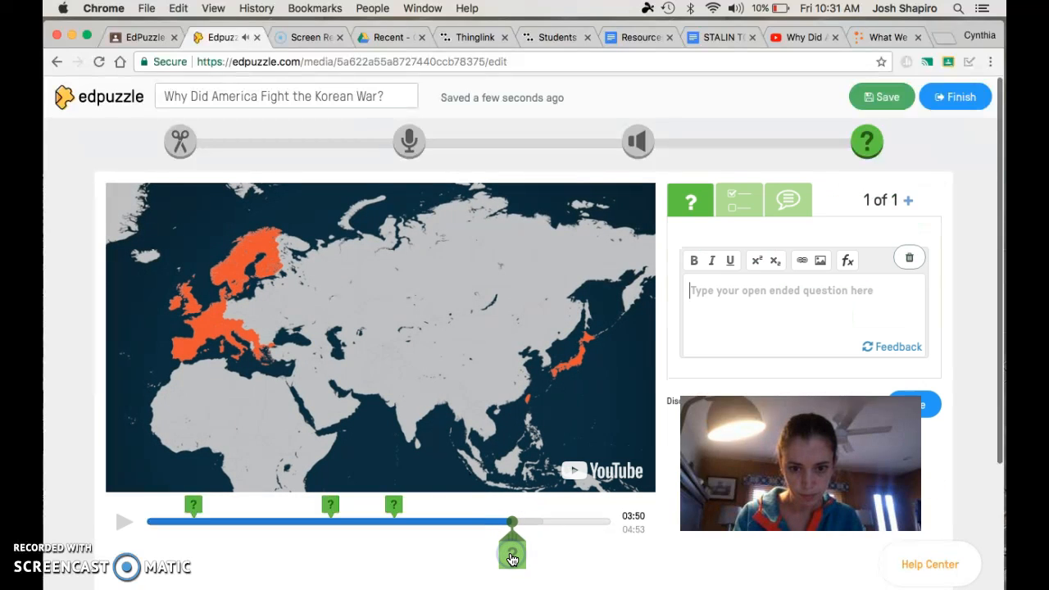
text(Wha)
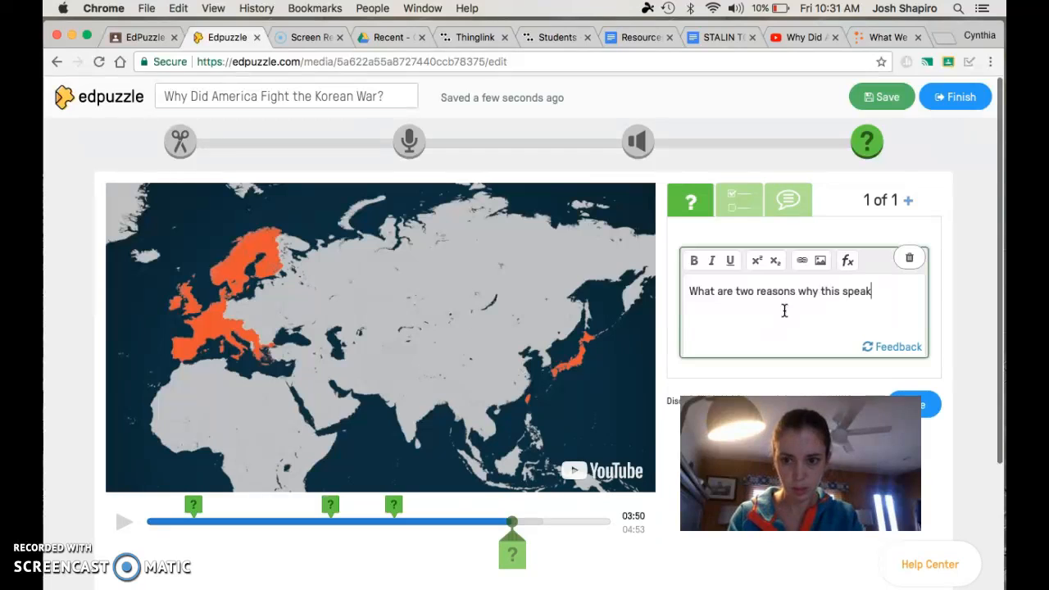
text(t)
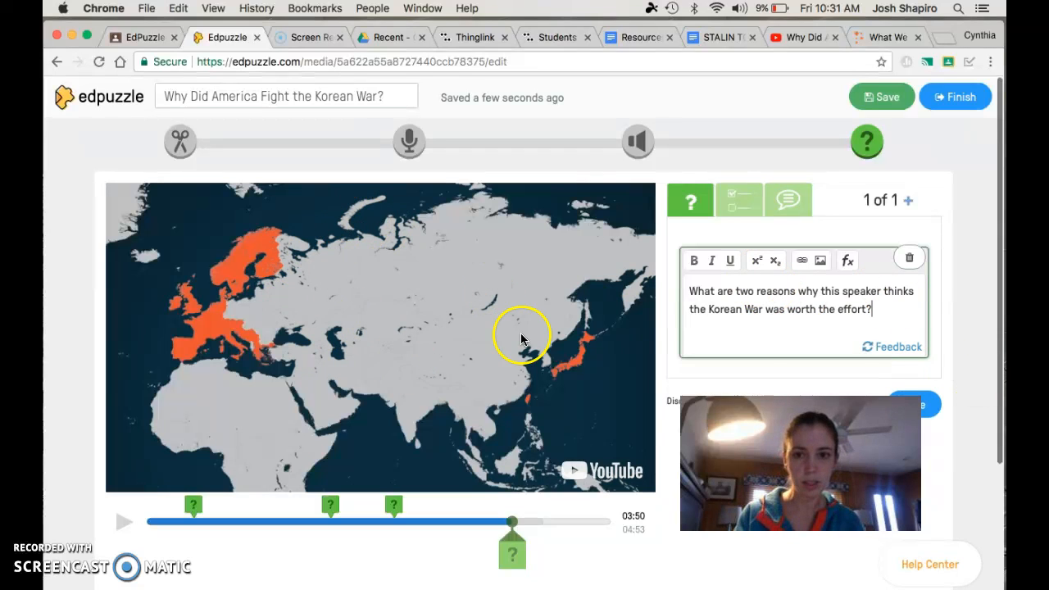
click(935, 408)
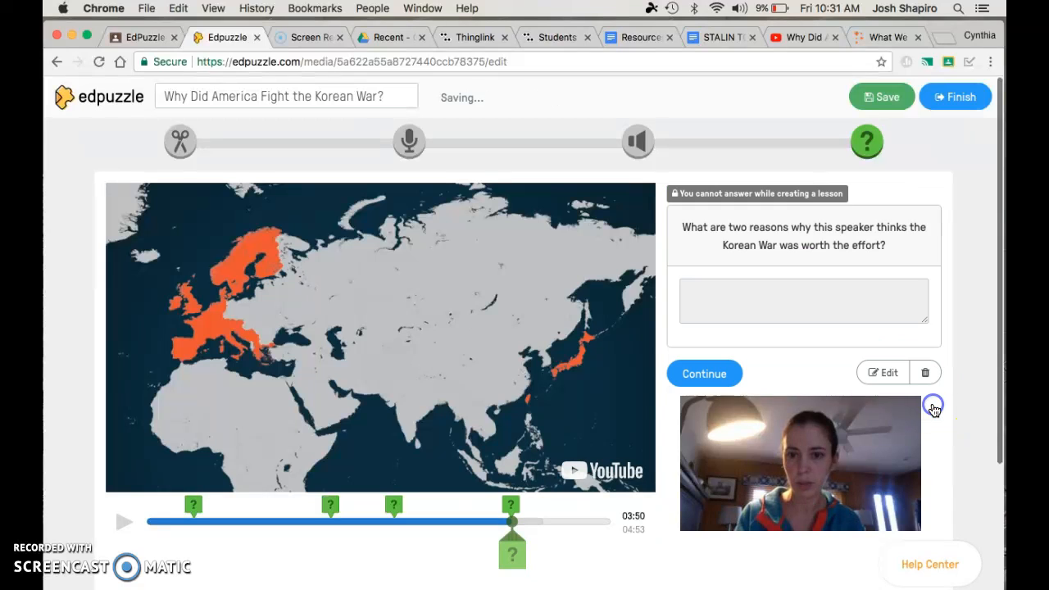
click(703, 372)
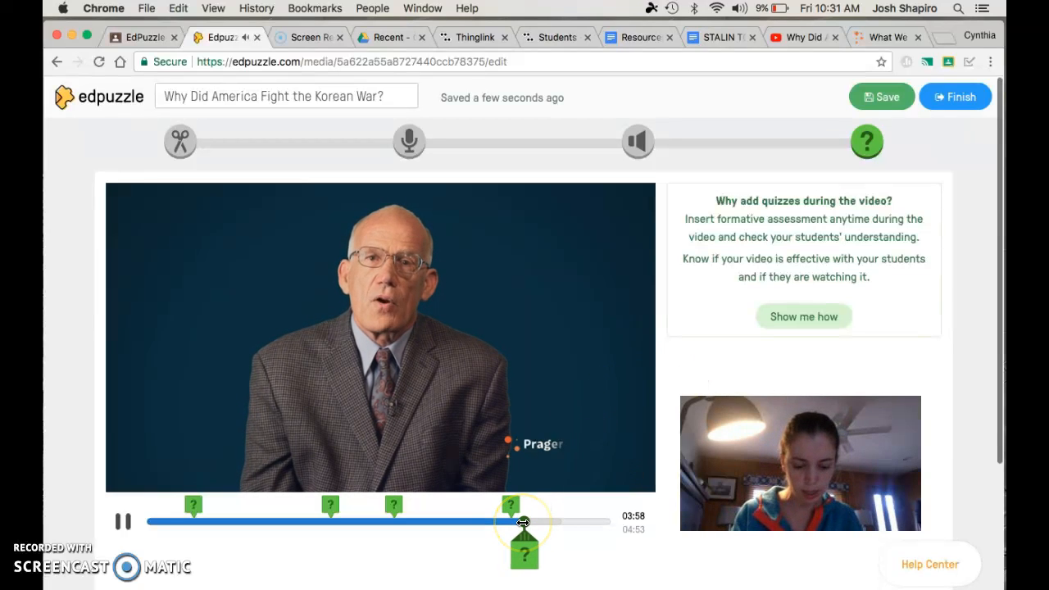
- At 04:42, save the open-ended question "What might an alternate point of view be, and what might be some of the reasons that would support a different viewpoint?"
drag(525, 522, 589, 525)
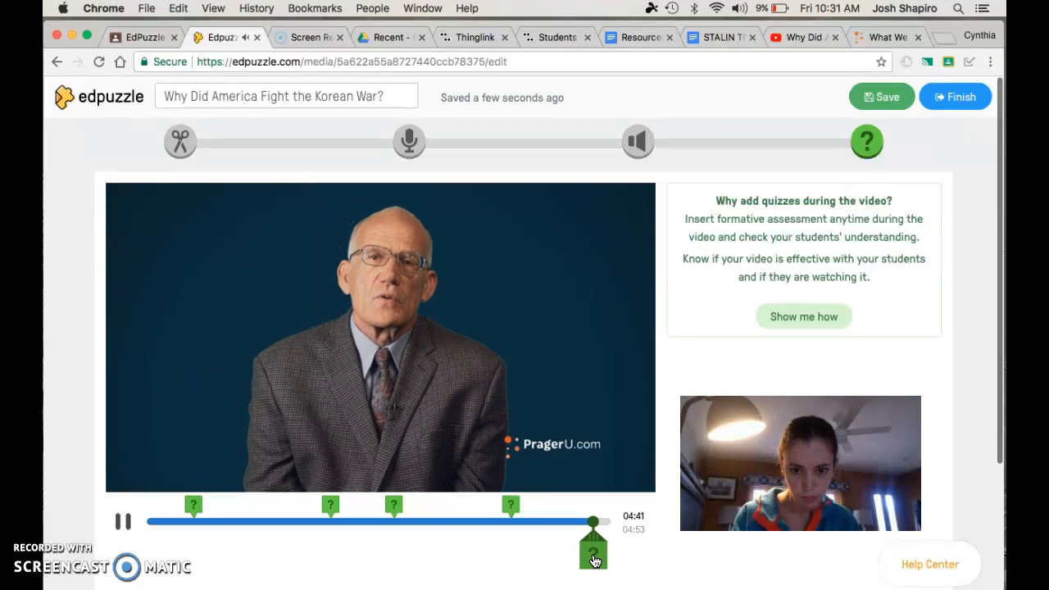
click(595, 561)
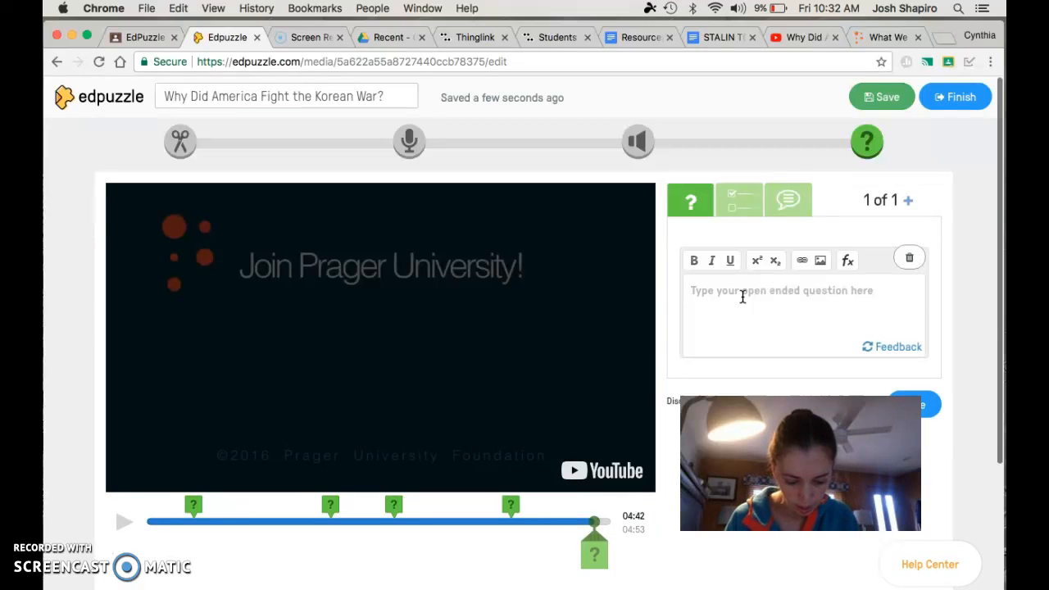
text(Wh)
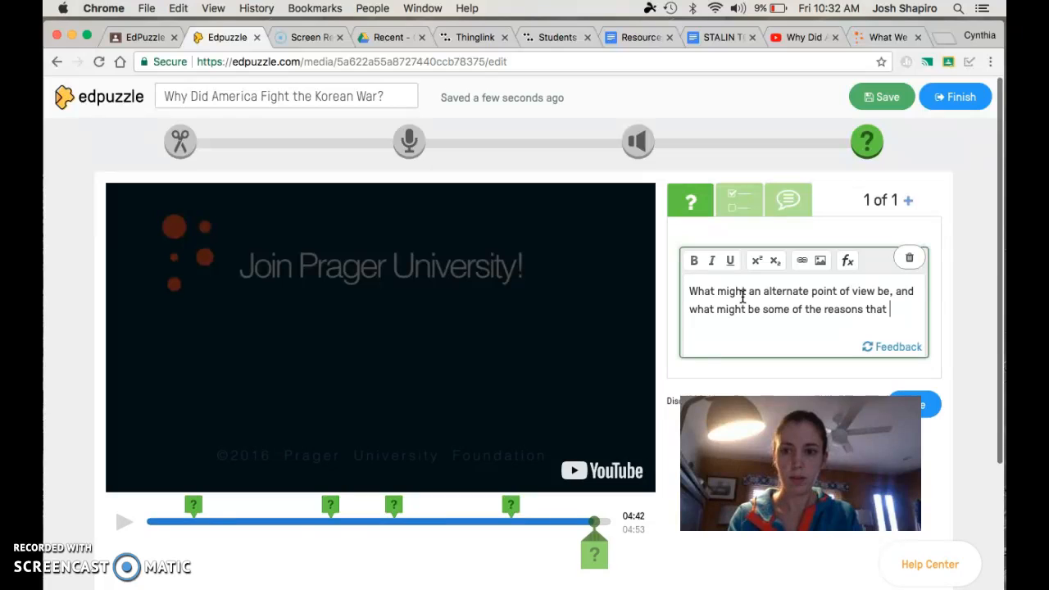
text(ld support a different viewpoint?)
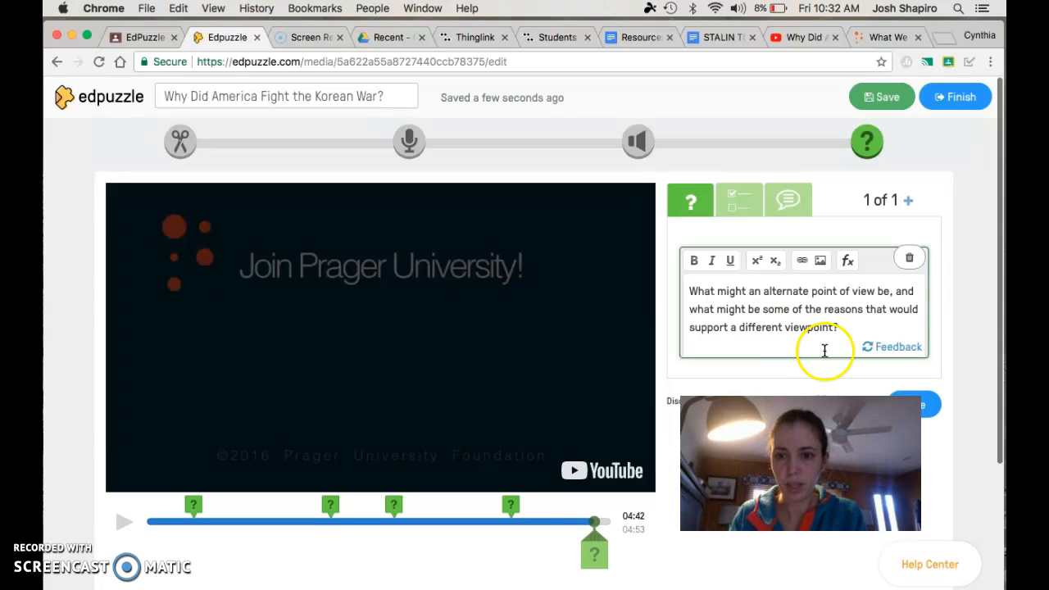
click(928, 408)
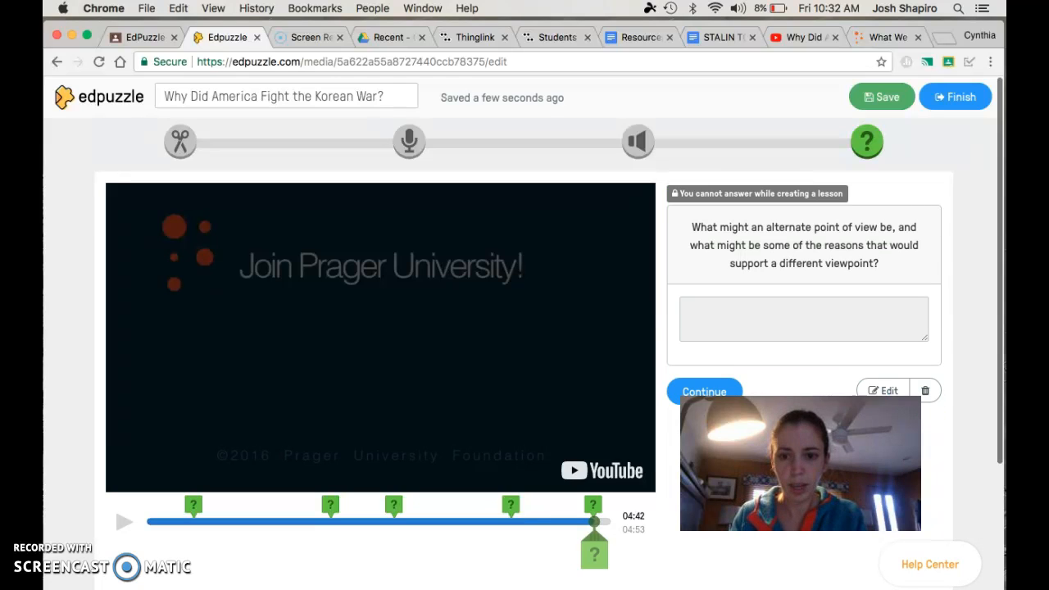
click(704, 392)
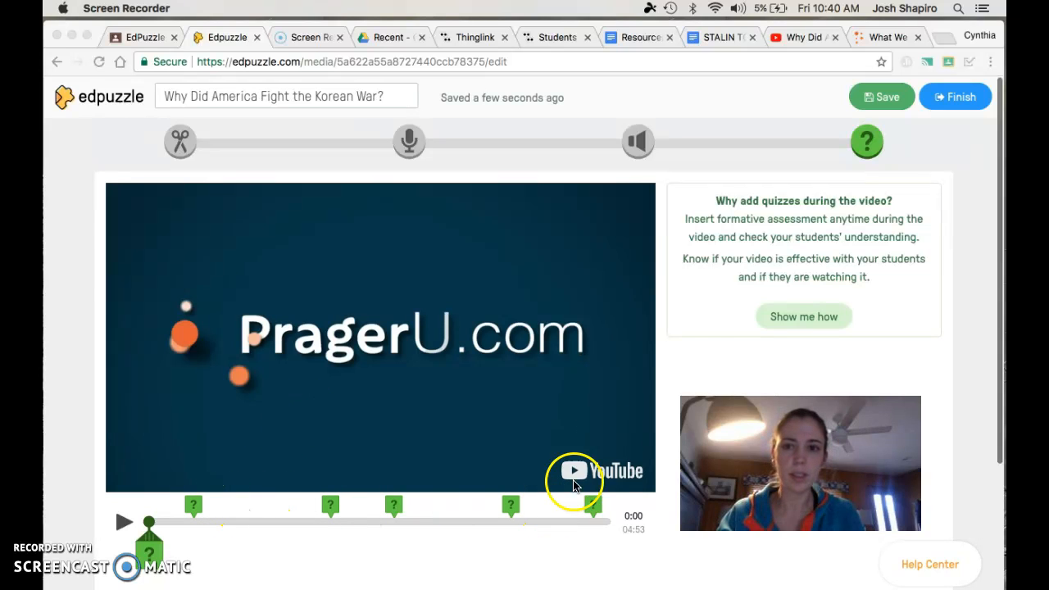
click(639, 144)
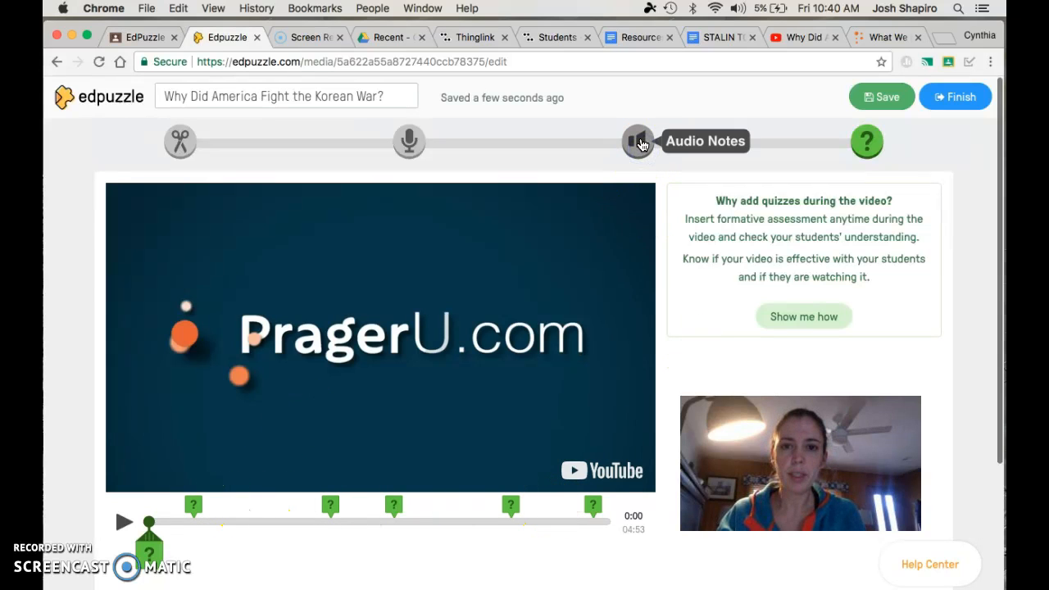
click(641, 143)
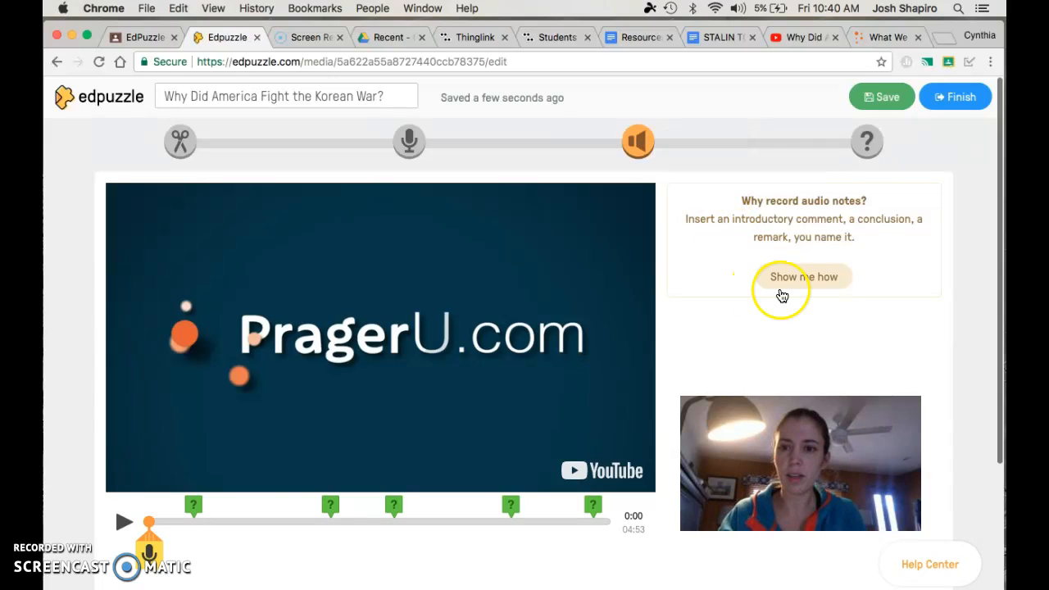
click(150, 542)
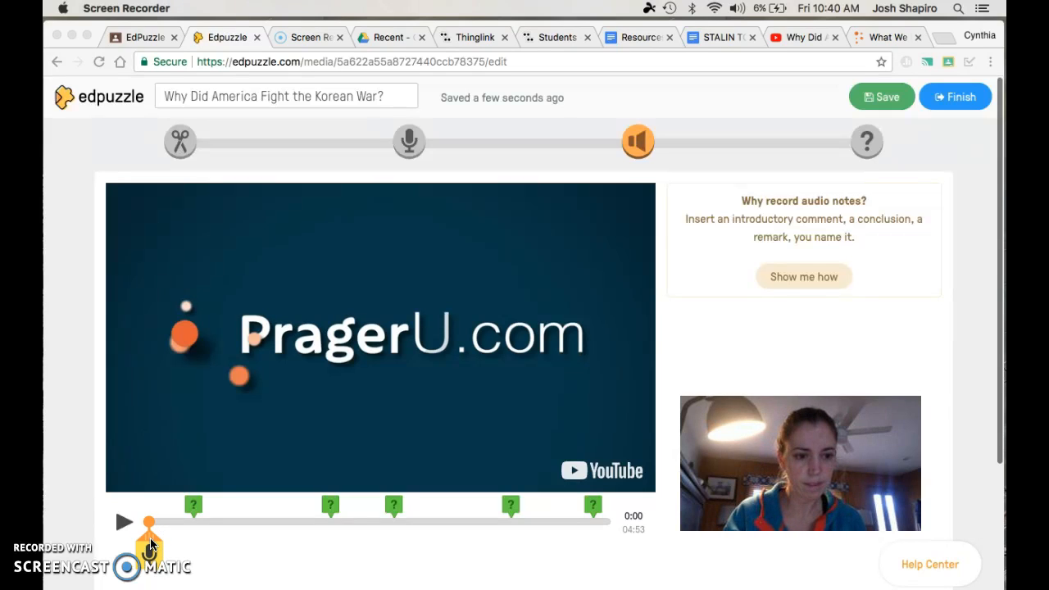
click(154, 525)
click(150, 523)
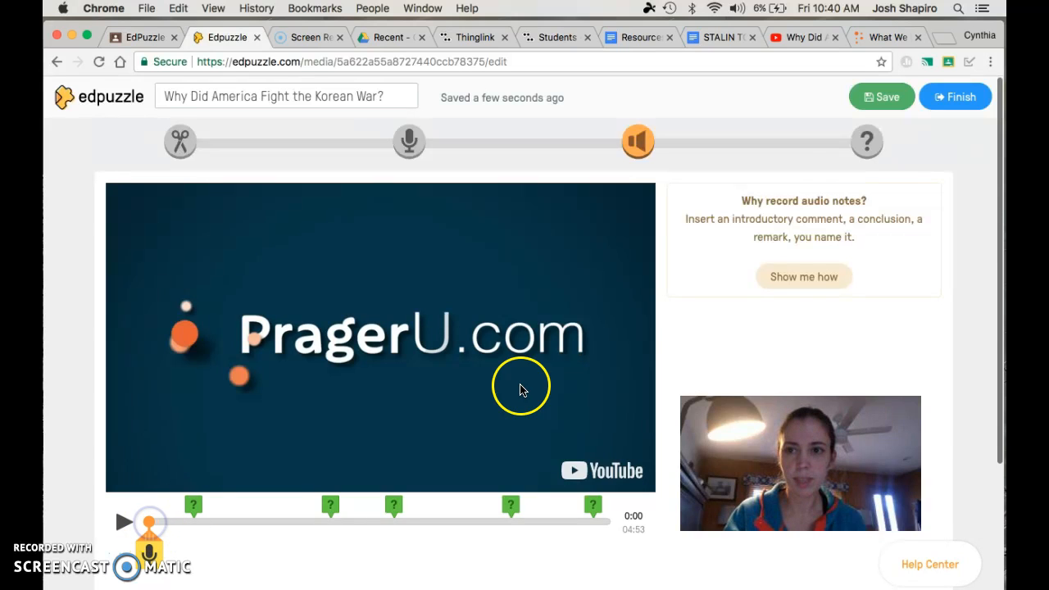
click(867, 152)
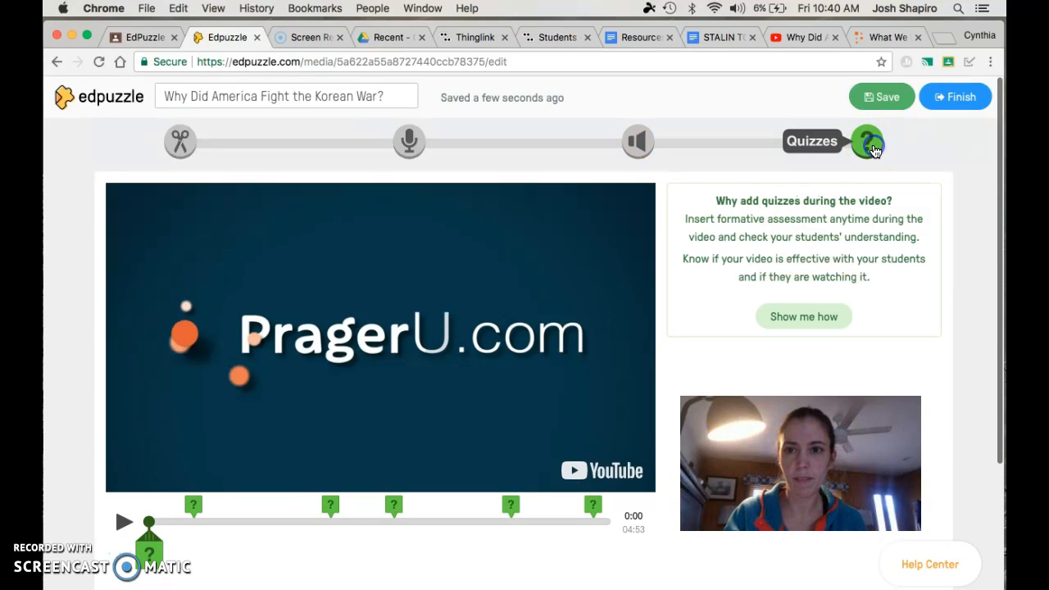
click(150, 549)
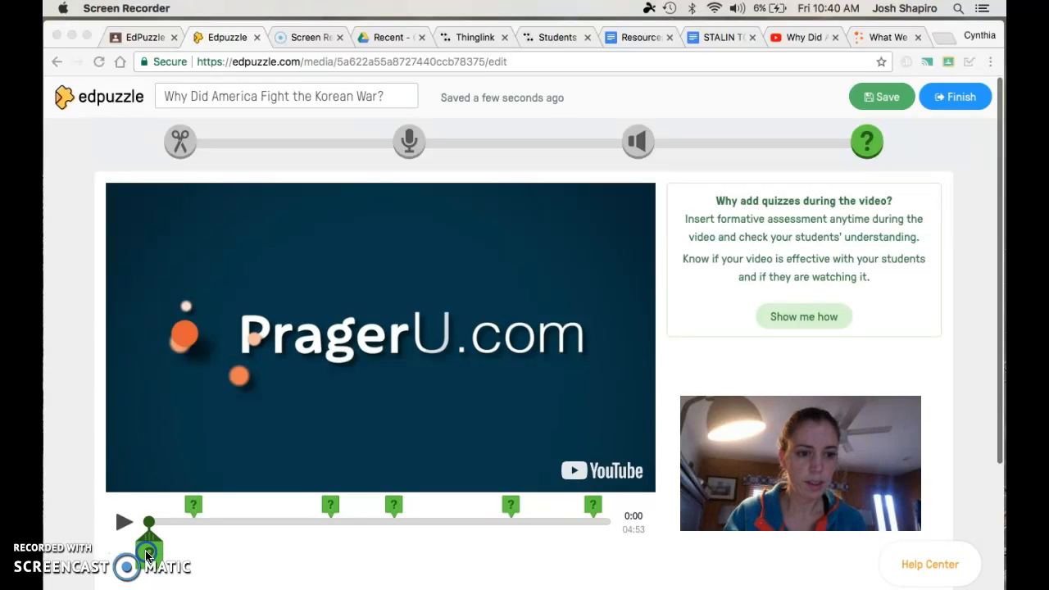
click(157, 539)
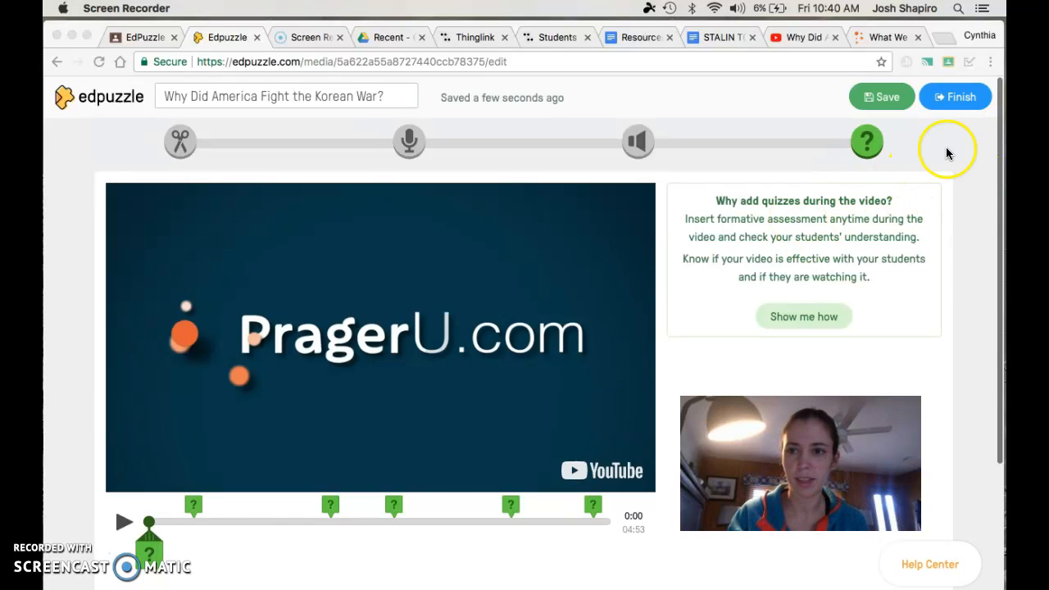
- Finish the lesson and select the EdPuzzle Training class to receive it
click(960, 100)
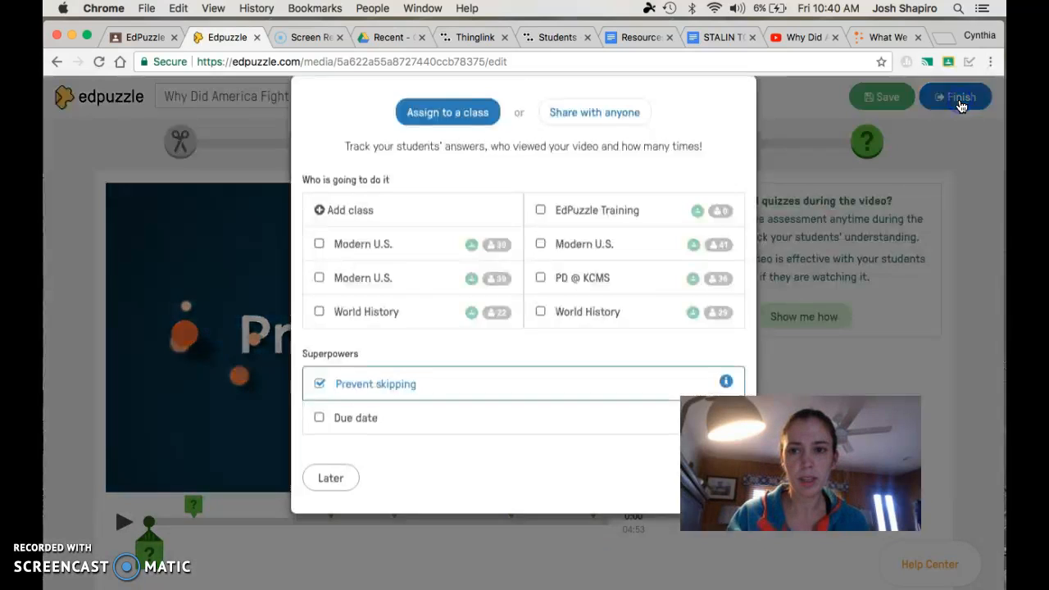
click(542, 235)
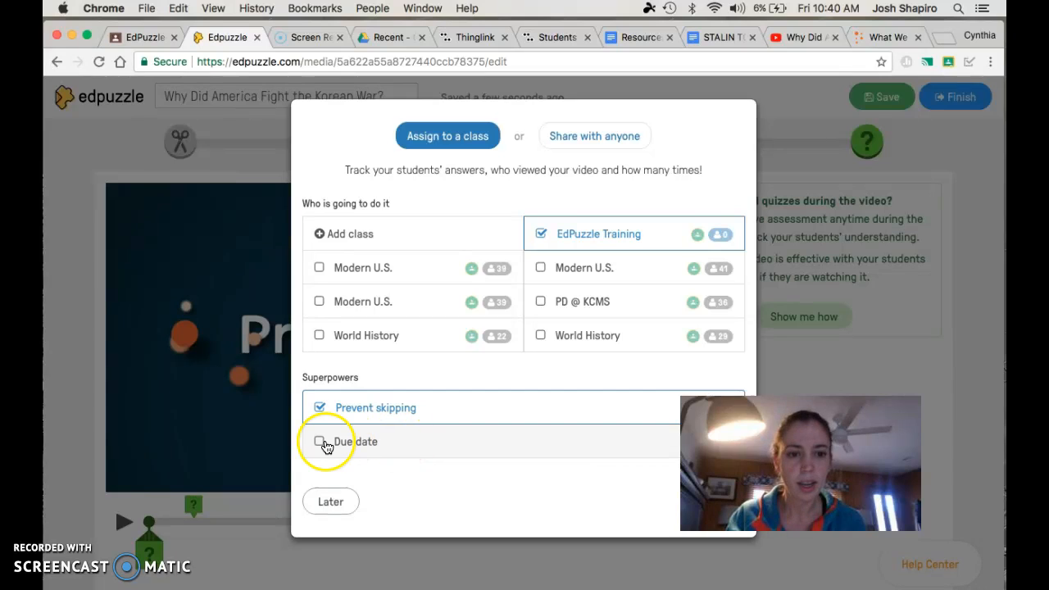
click(321, 443)
click(417, 481)
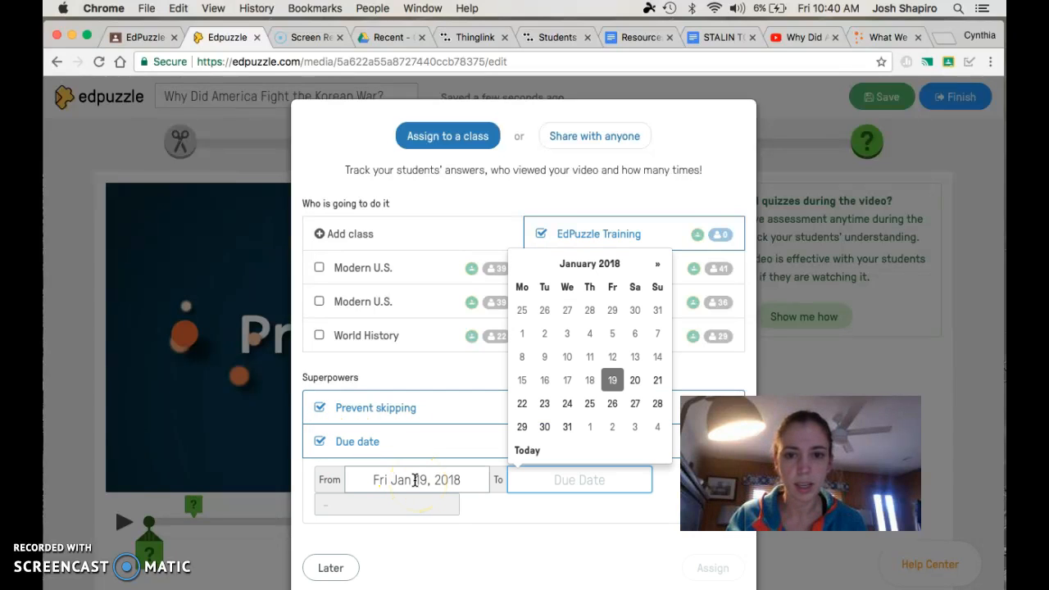
click(415, 481)
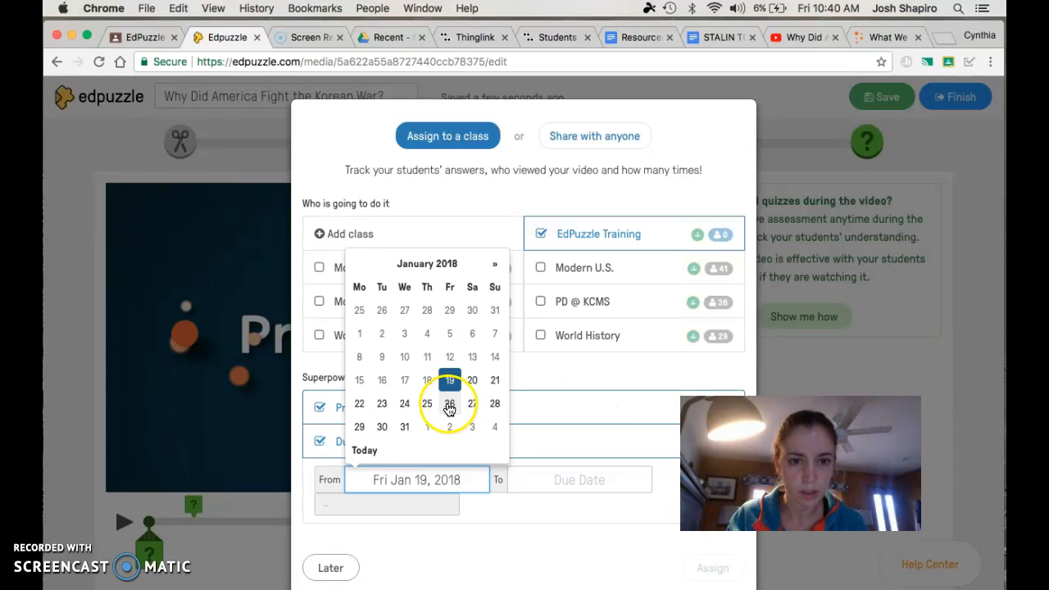
click(427, 403)
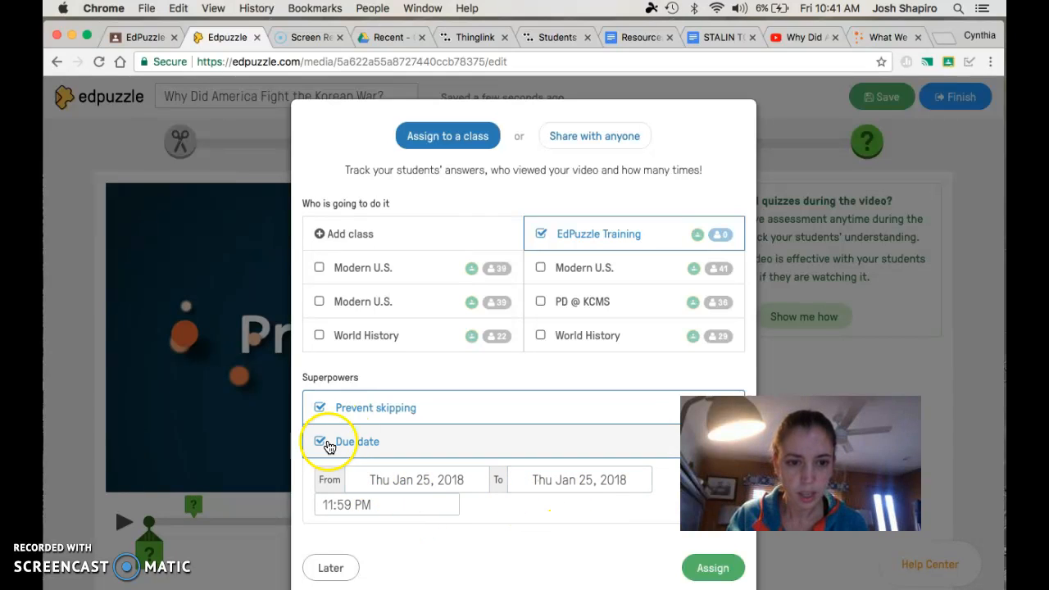
click(319, 443)
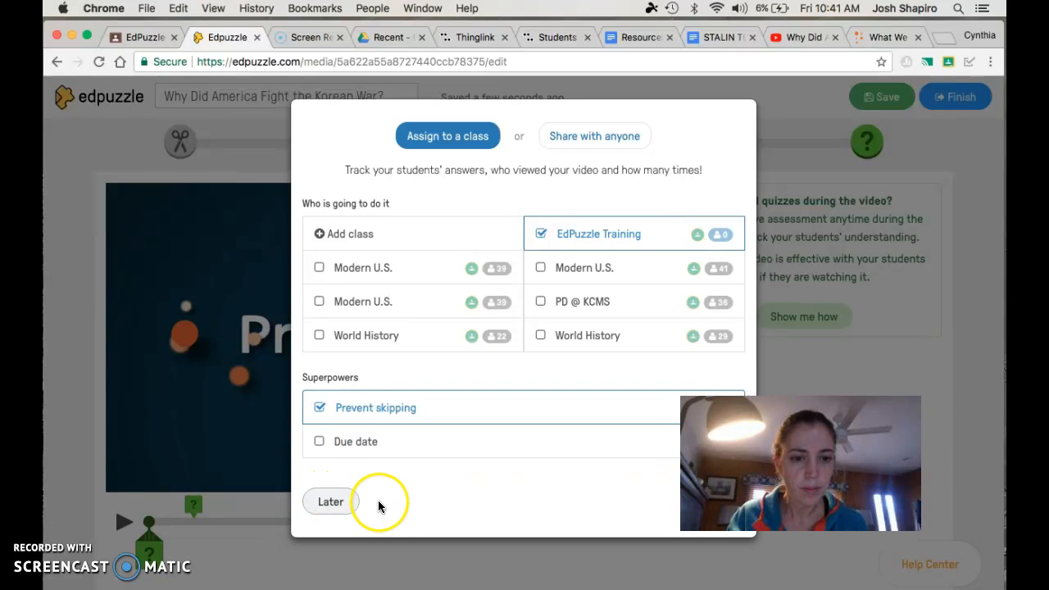
- Assign the Korean War lesson to the selected class with skipping prevented and no due date
drag(819, 426, 899, 359)
click(713, 503)
click(715, 508)
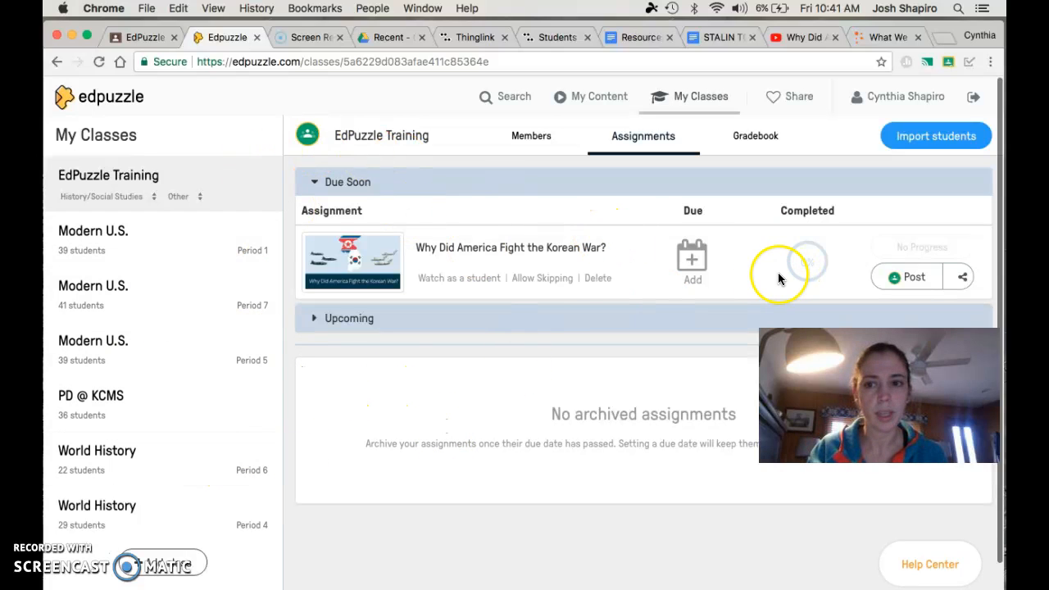
- Start posting the Korean War assignment to Google Classroom and switch to the other Google account
click(915, 278)
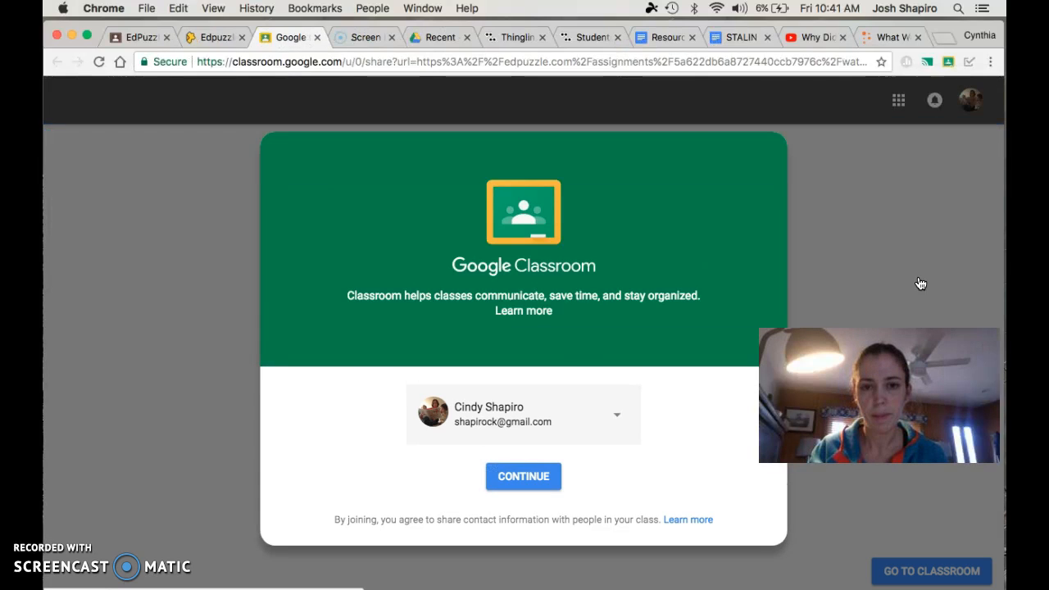
click(610, 418)
click(482, 298)
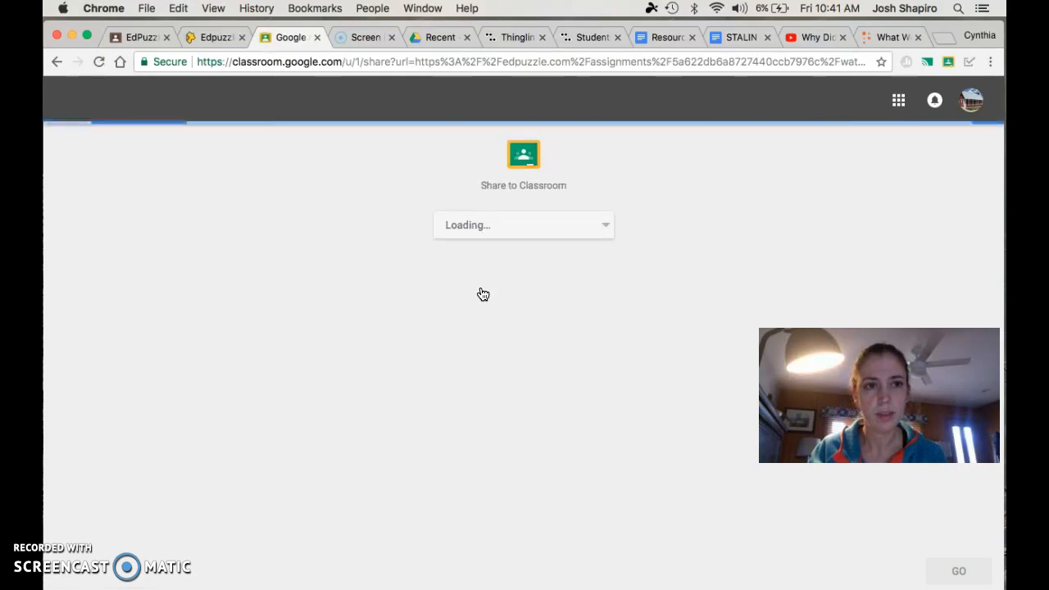
- Choose the EdPuzzle Training class and "Make an announcement" for sharing the assignment, and continue to the post
click(601, 229)
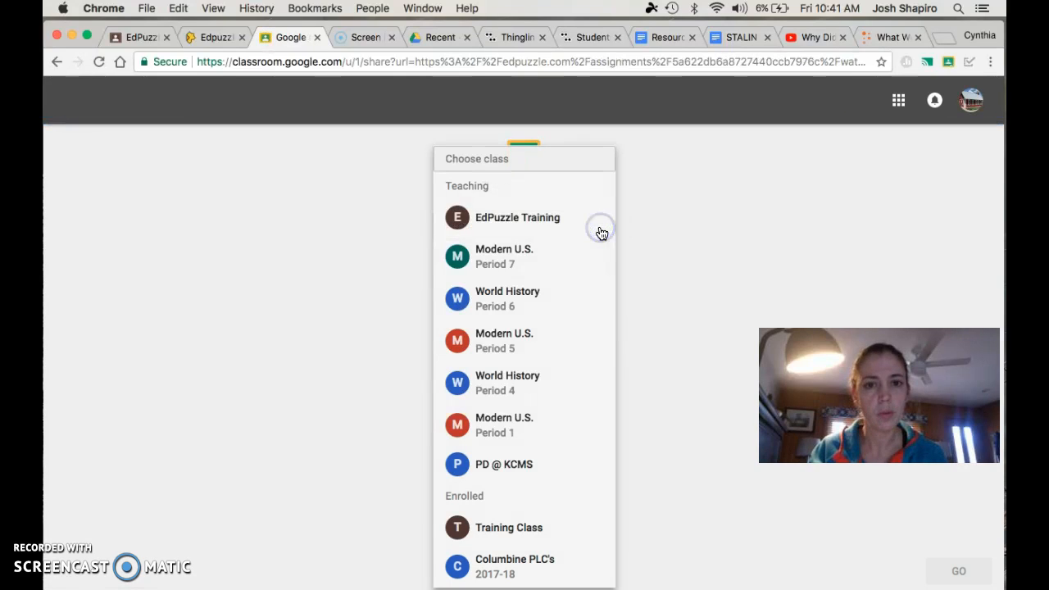
click(549, 221)
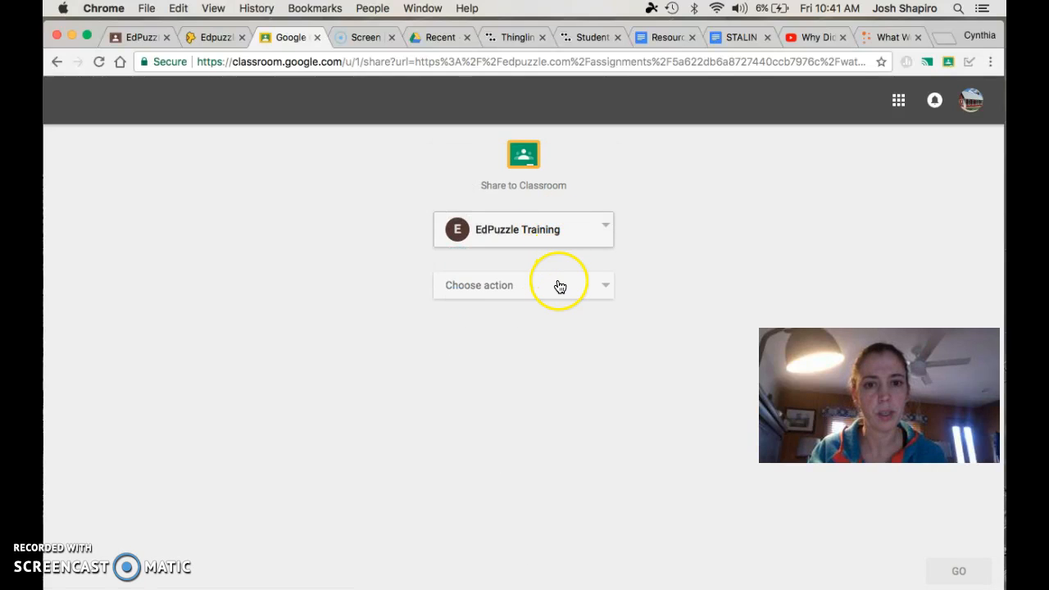
click(559, 287)
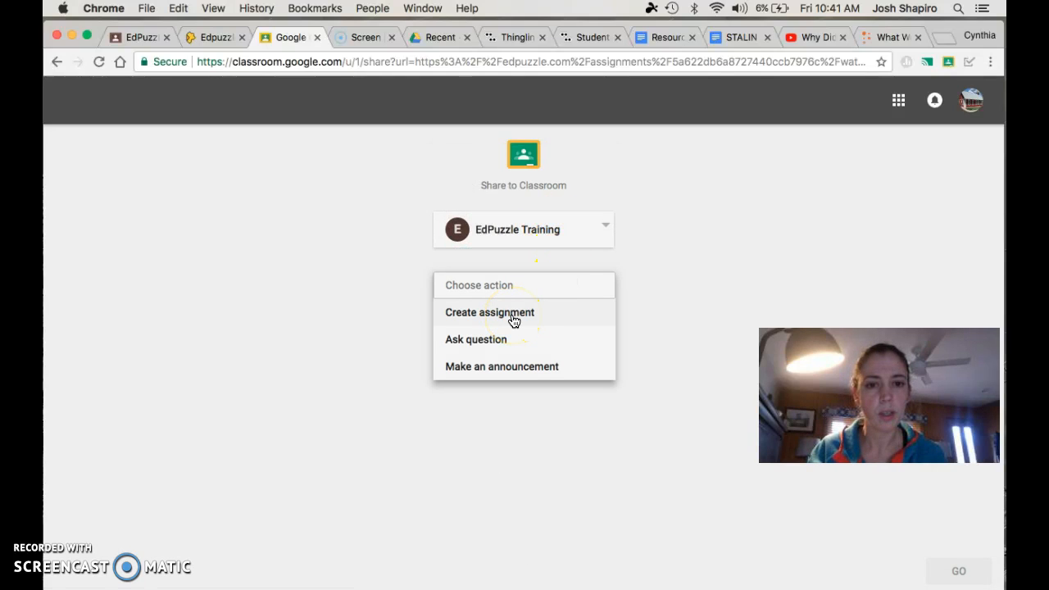
click(497, 368)
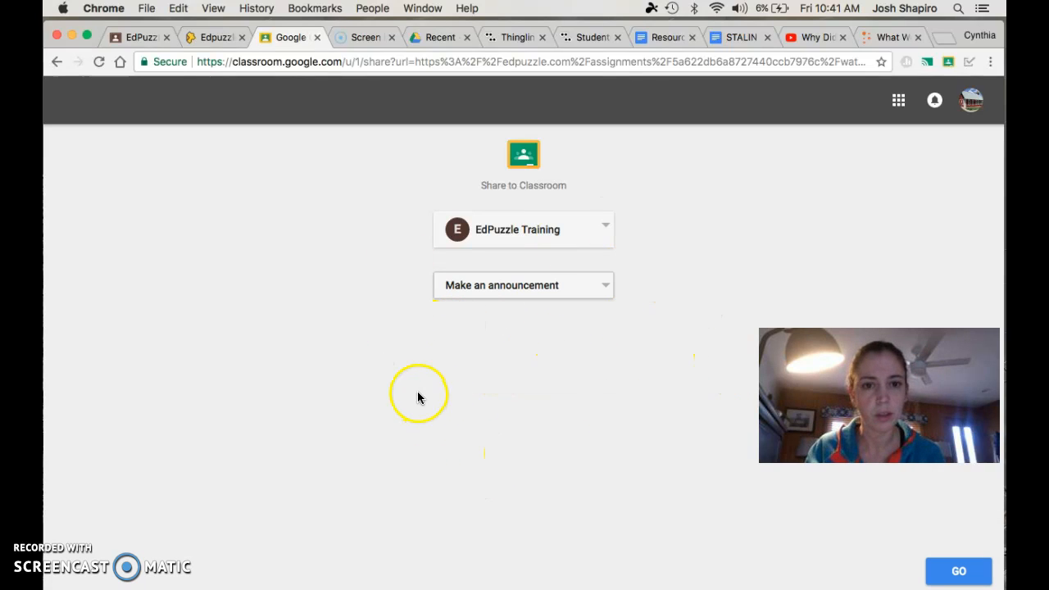
click(960, 570)
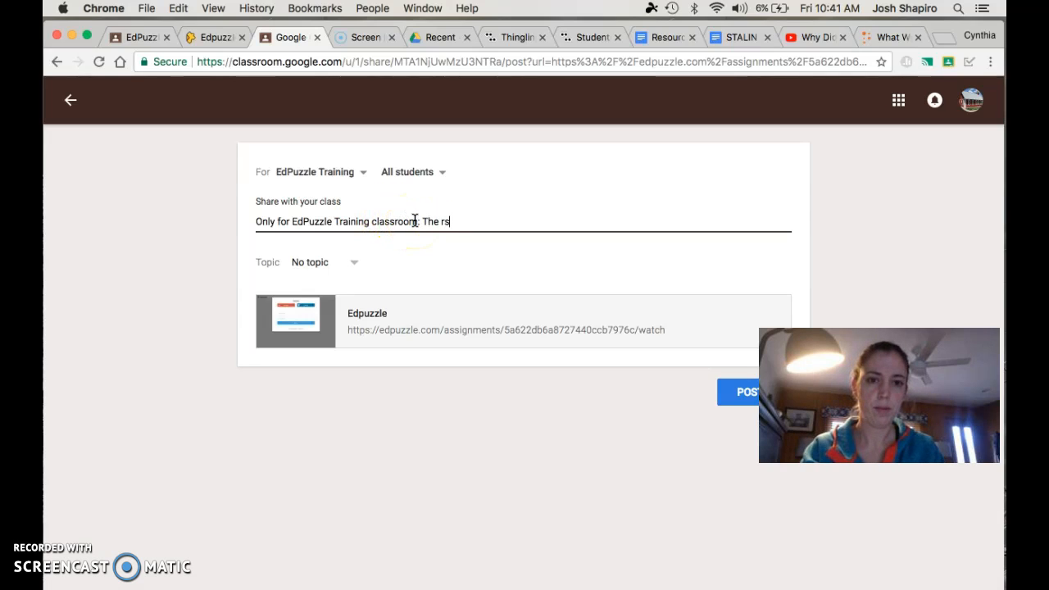
- Write the announcement "Only for EdPuzzle Training classroom: The resulting video on The Korean War, created with EdPuzzle" and post it to the class
text(lting )
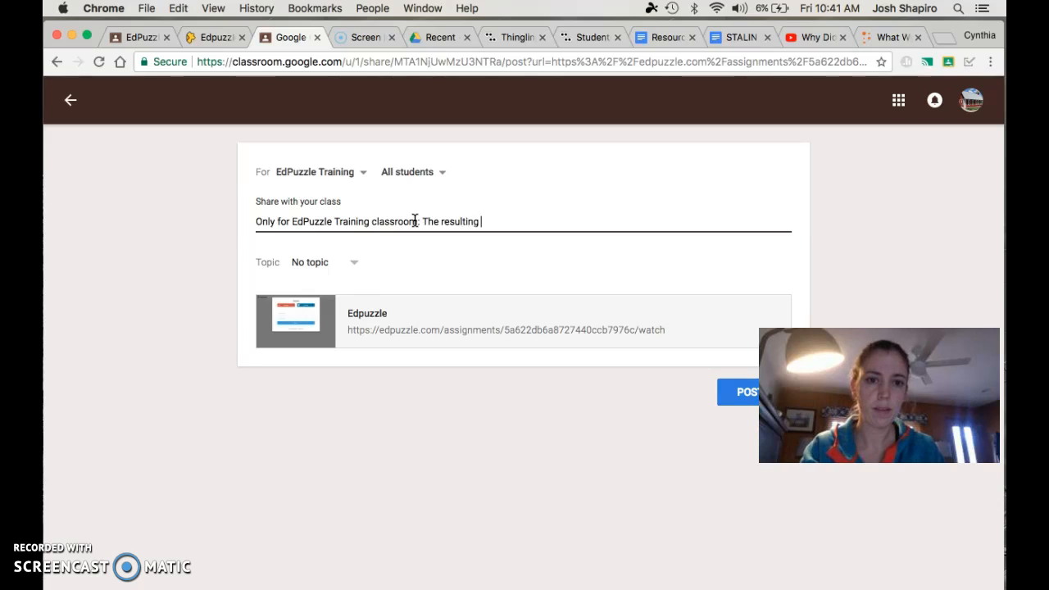
text(video on Th)
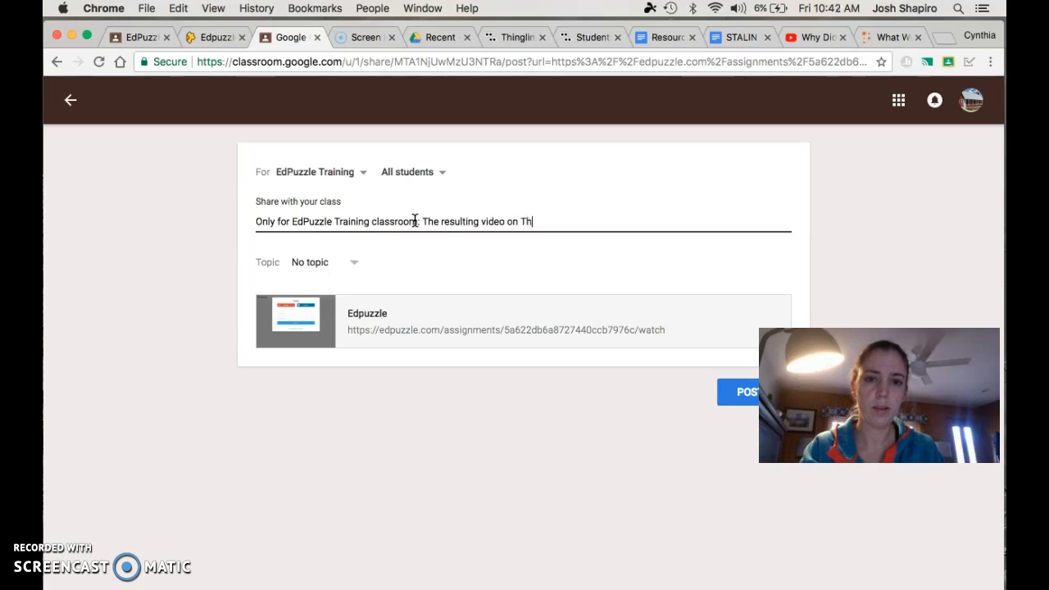
text(e Korean War)
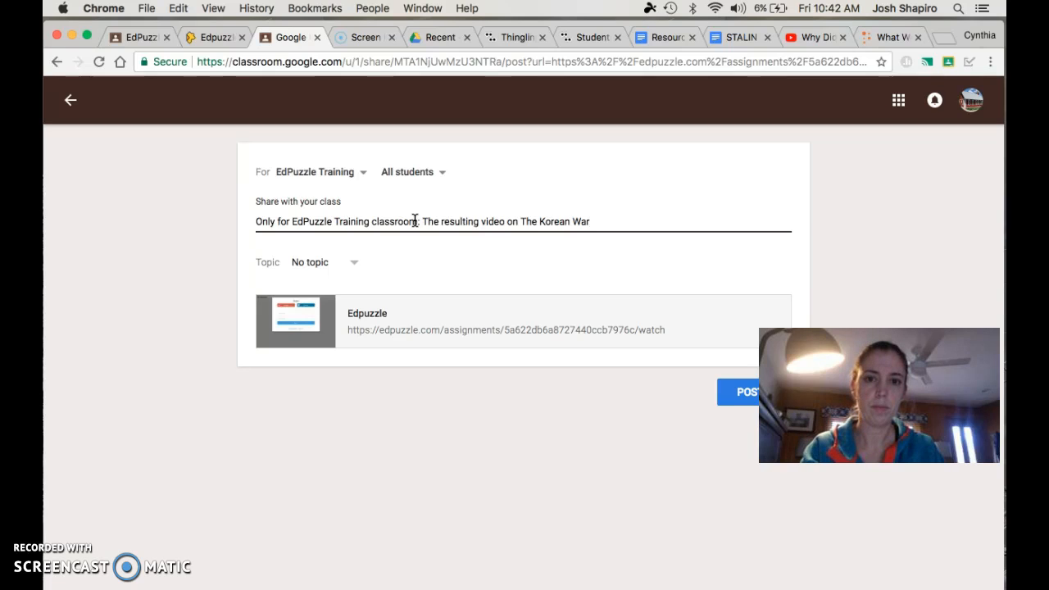
text(, created with EdPuzzle)
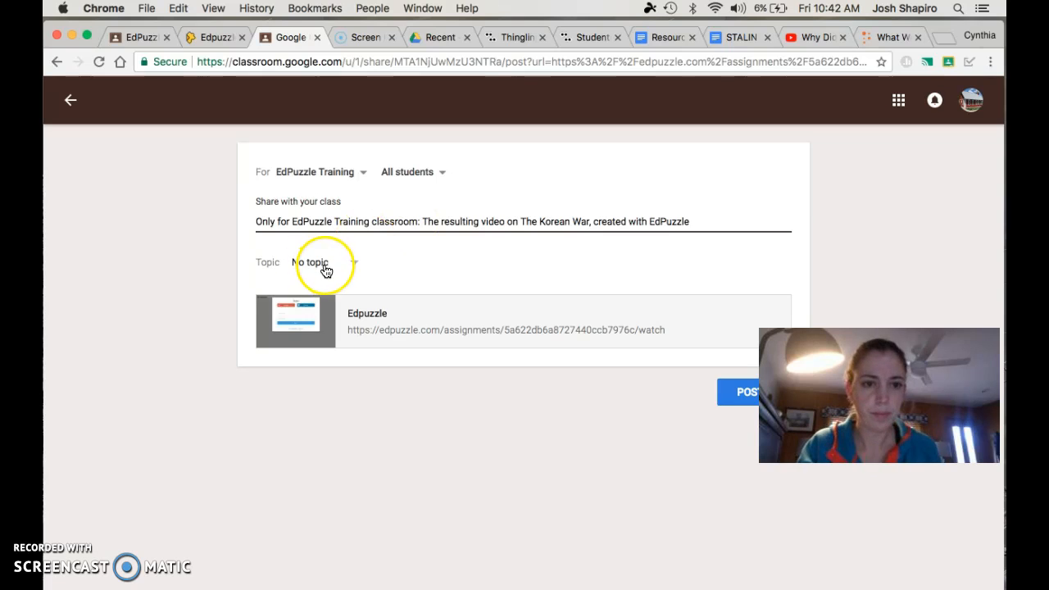
click(326, 271)
click(377, 263)
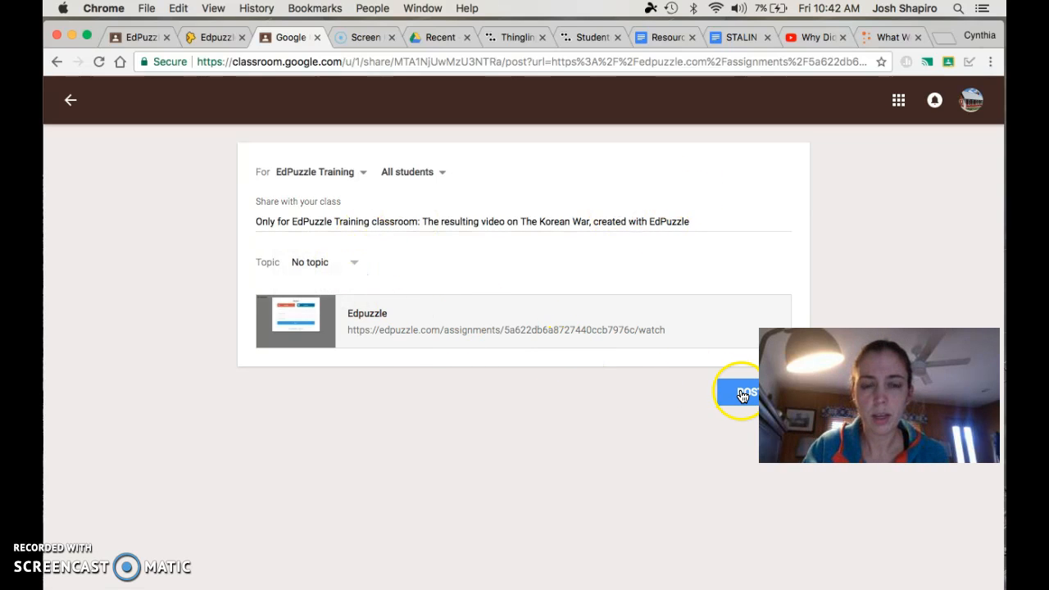
click(743, 396)
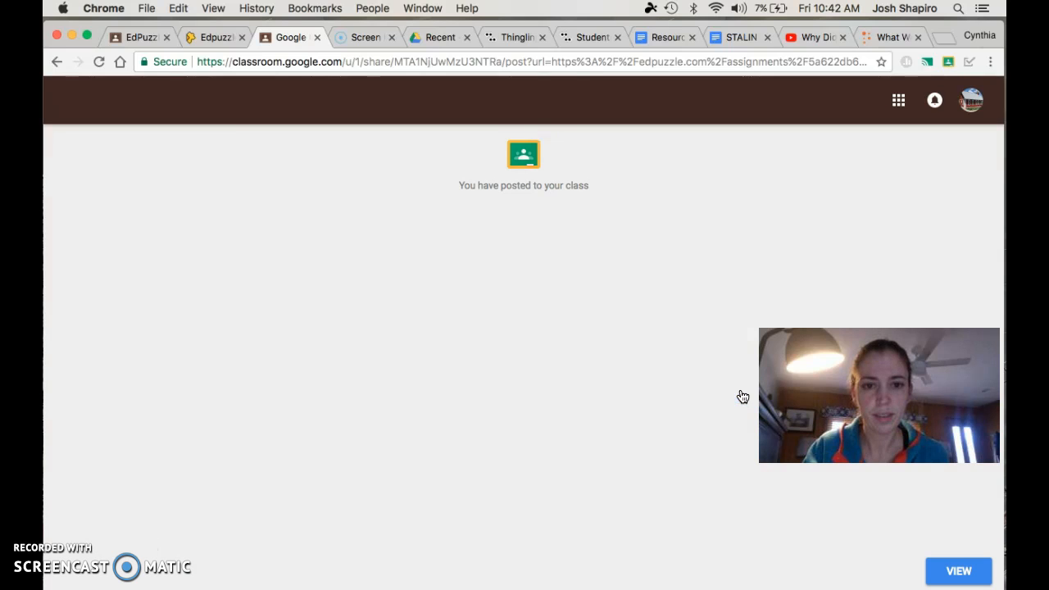
click(650, 455)
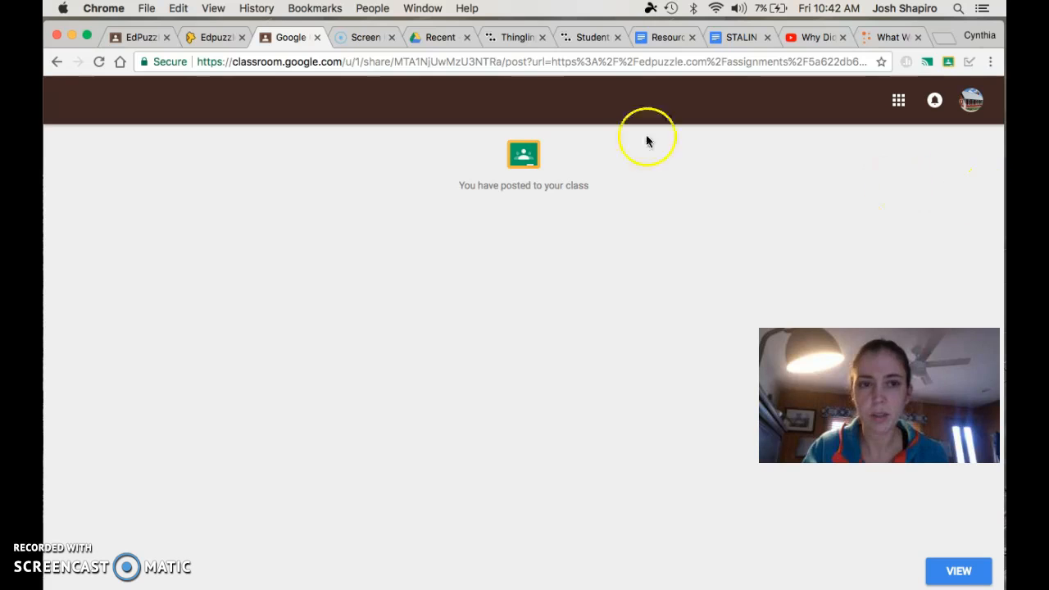
- Return to Edpuzzle and look at the gradebook and members of the EdPuzzle Training class
click(212, 38)
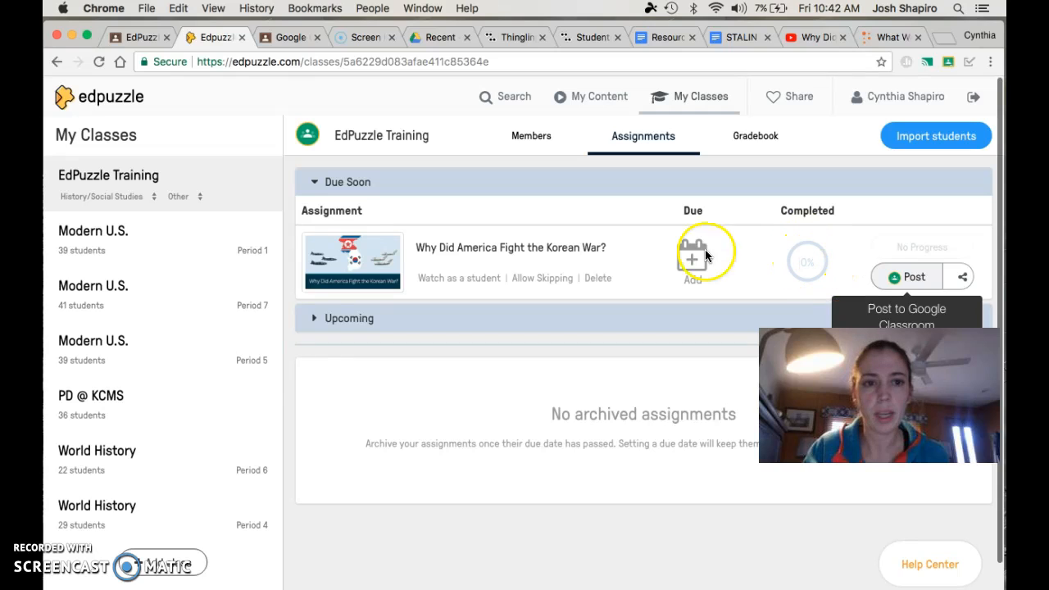
click(750, 138)
click(547, 137)
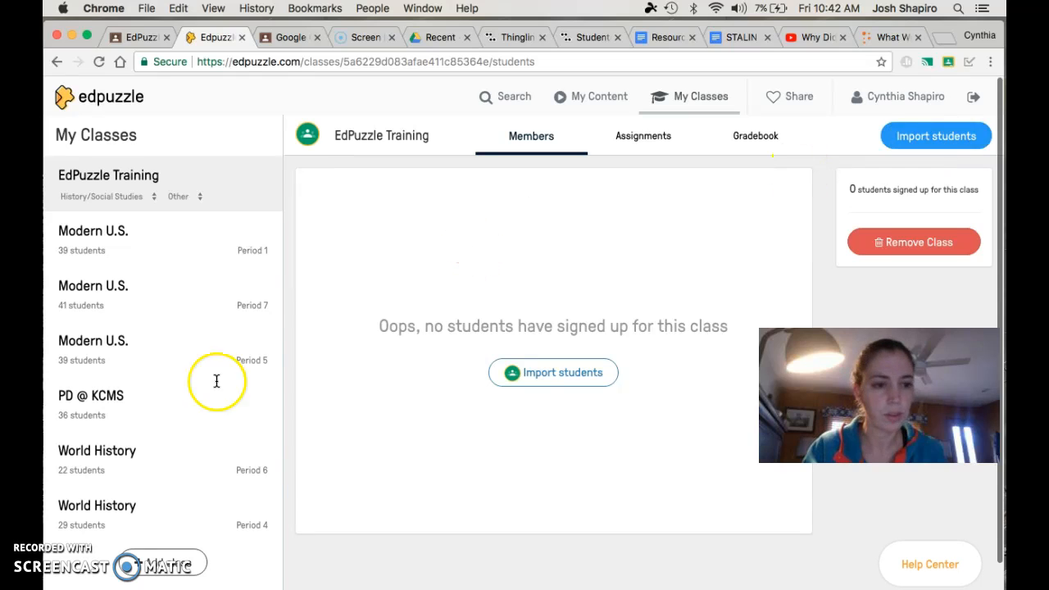
- Review the students' progress on the "Overview of the Middle Ages" assignment in the Period 6 World History class
click(99, 453)
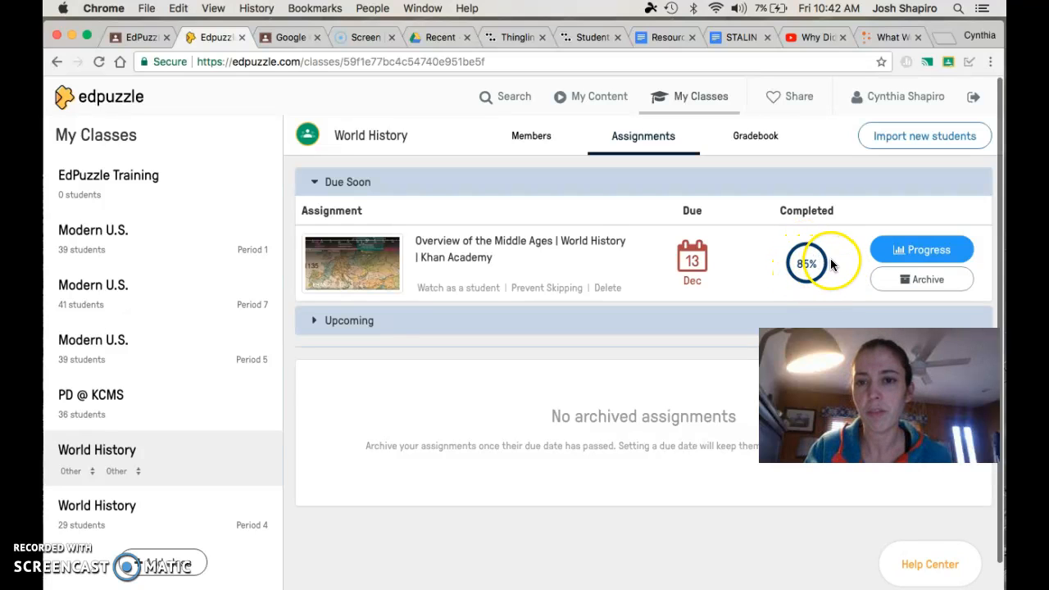
click(931, 254)
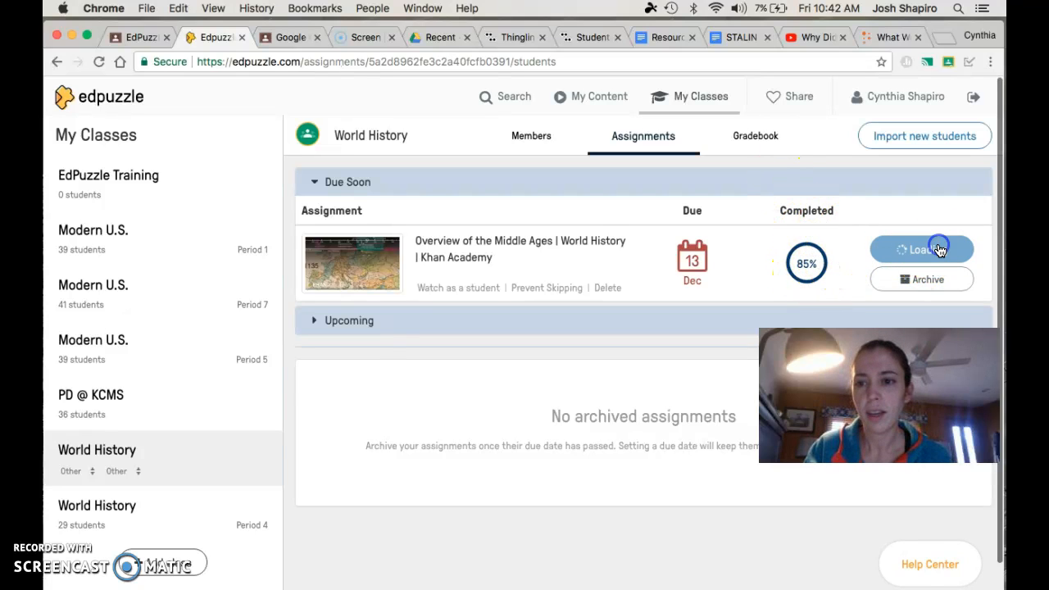
scroll(472, 447, down, 4)
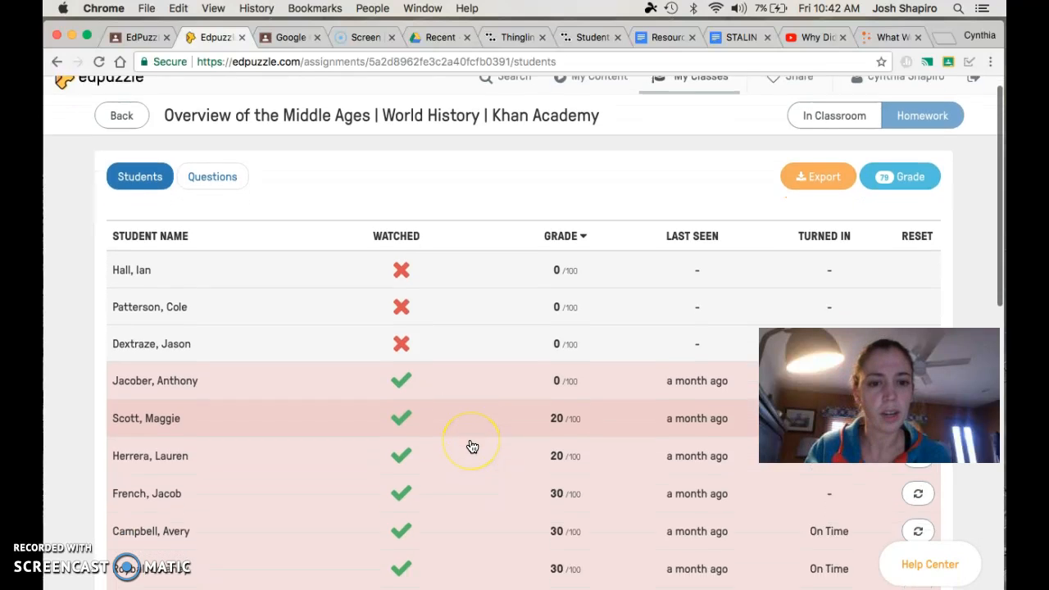
scroll(472, 447, down, 4)
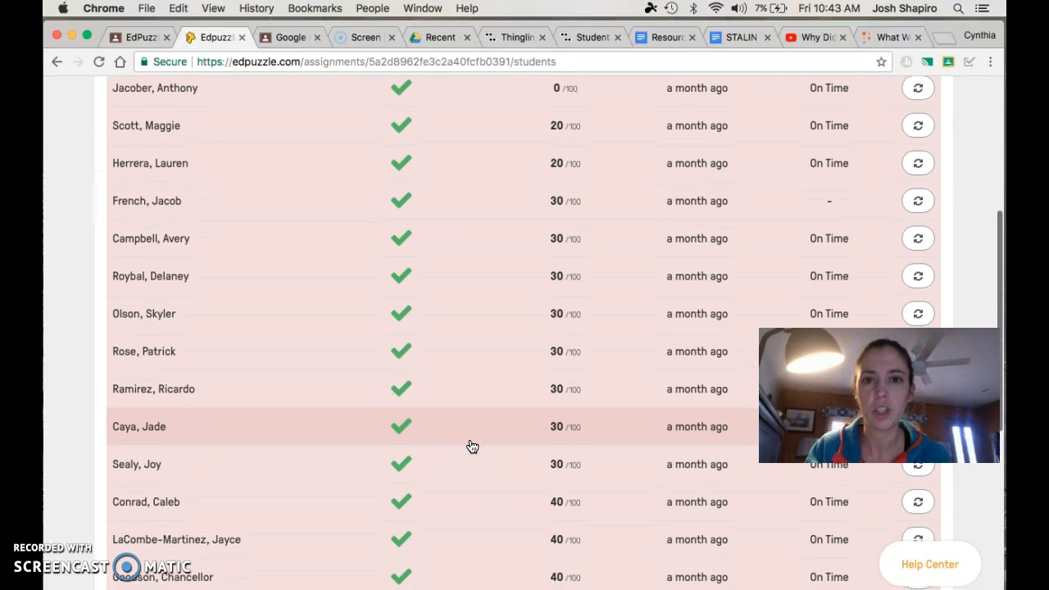
scroll(472, 447, down, 6)
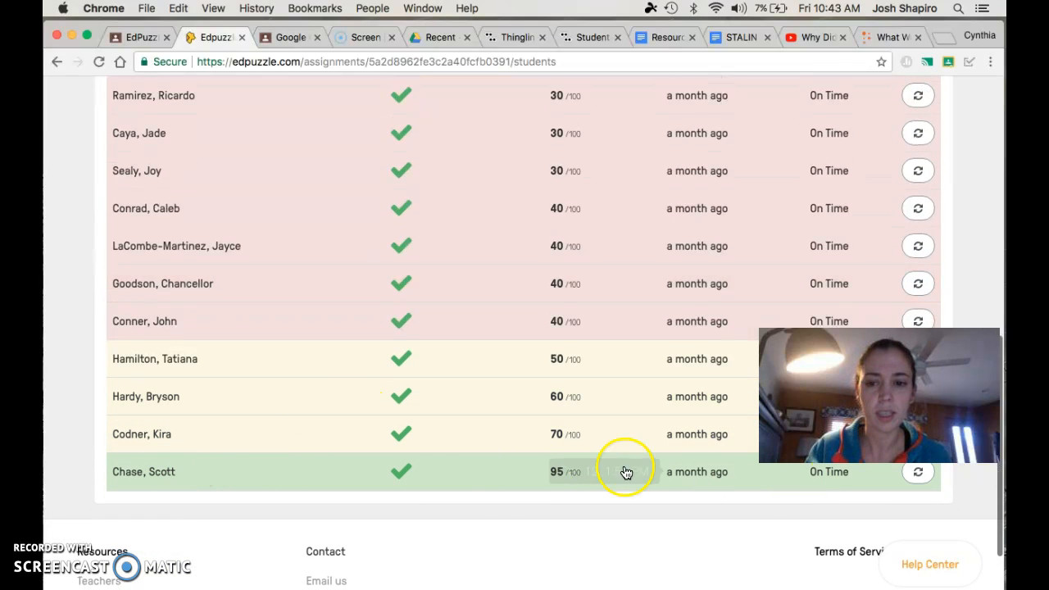
- Look back over the student grades for the "Overview of the Middle Ages" assignment and return to the World History class
scroll(352, 365, up, 1)
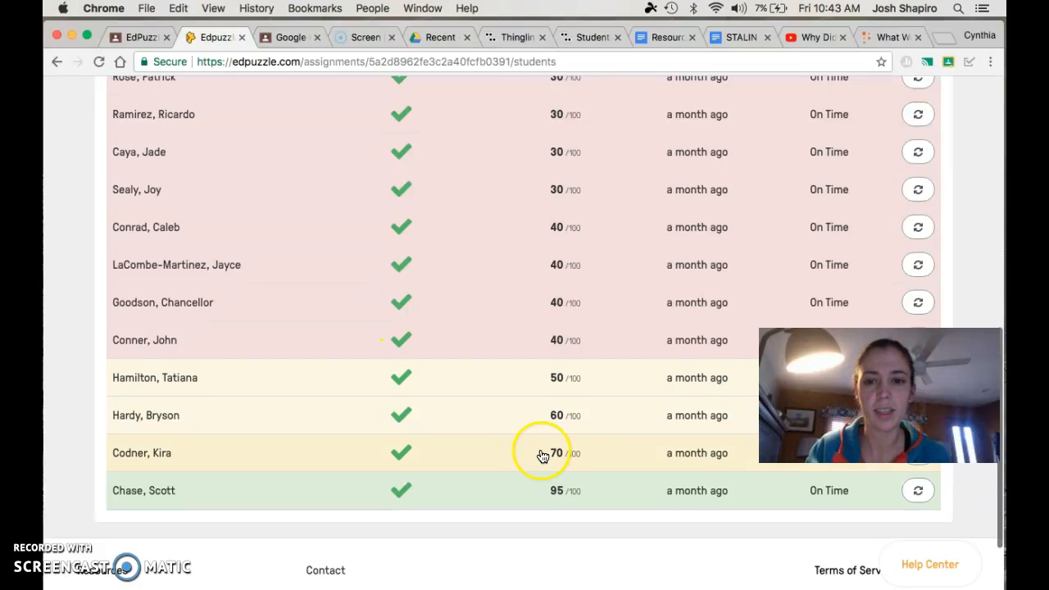
scroll(569, 442, up, 3)
scroll(573, 445, up, 12)
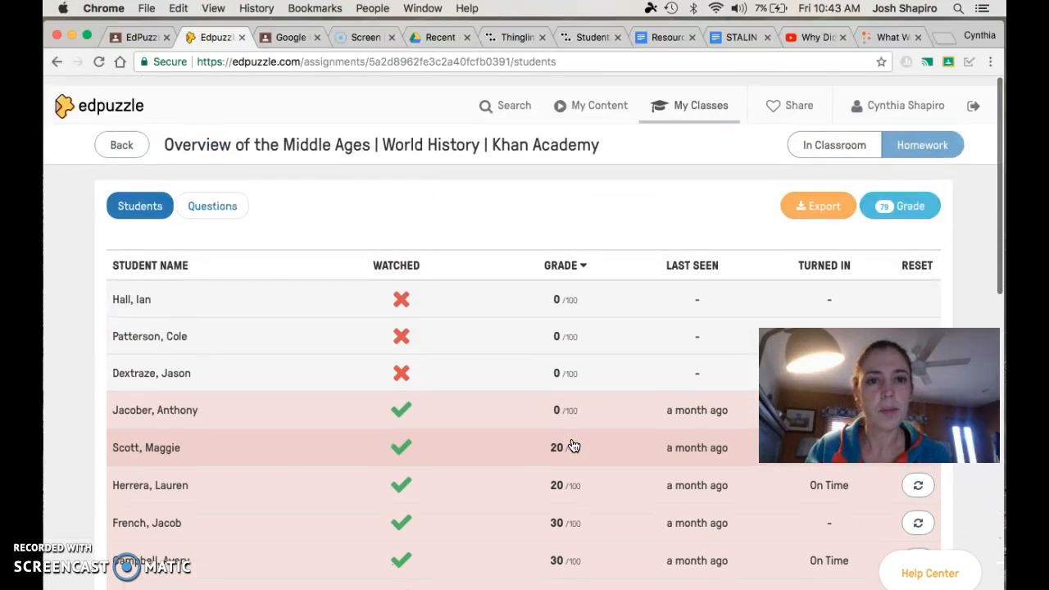
click(826, 266)
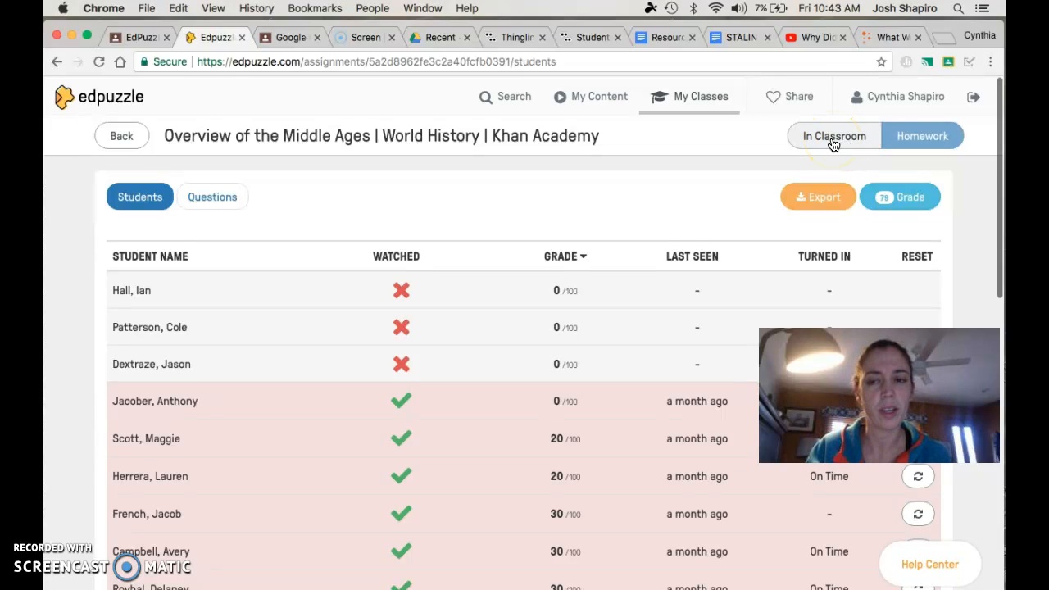
click(121, 138)
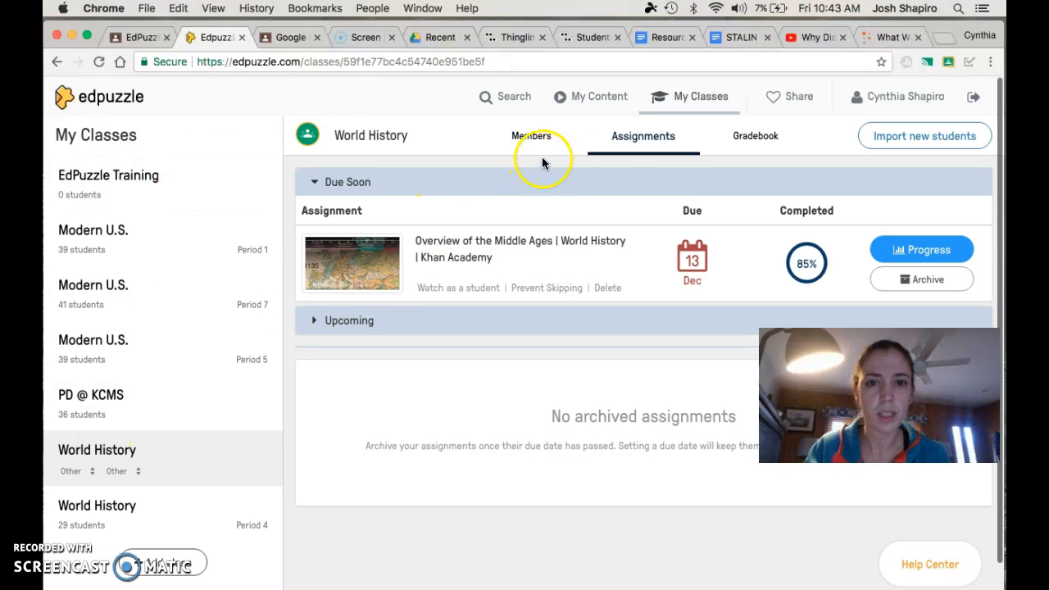
- View the World History class's gradebook and member list, and return to its assignments
click(725, 141)
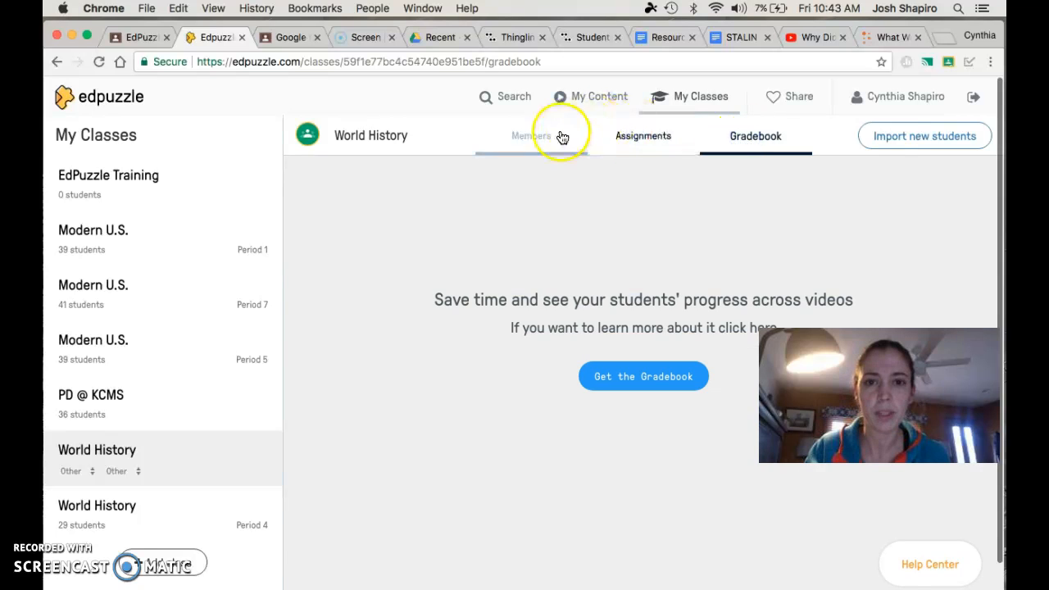
click(562, 136)
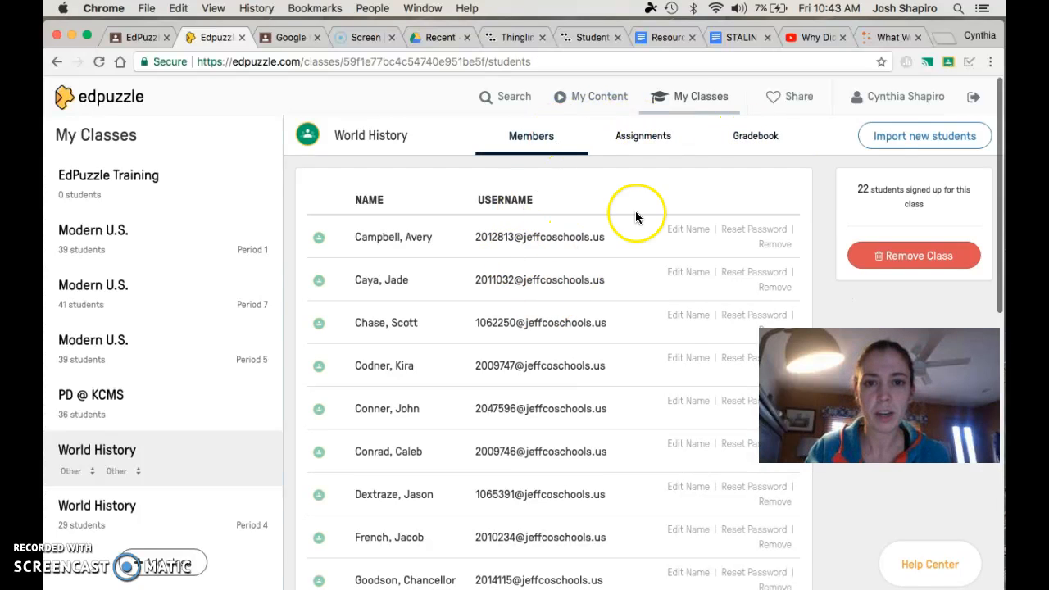
click(647, 141)
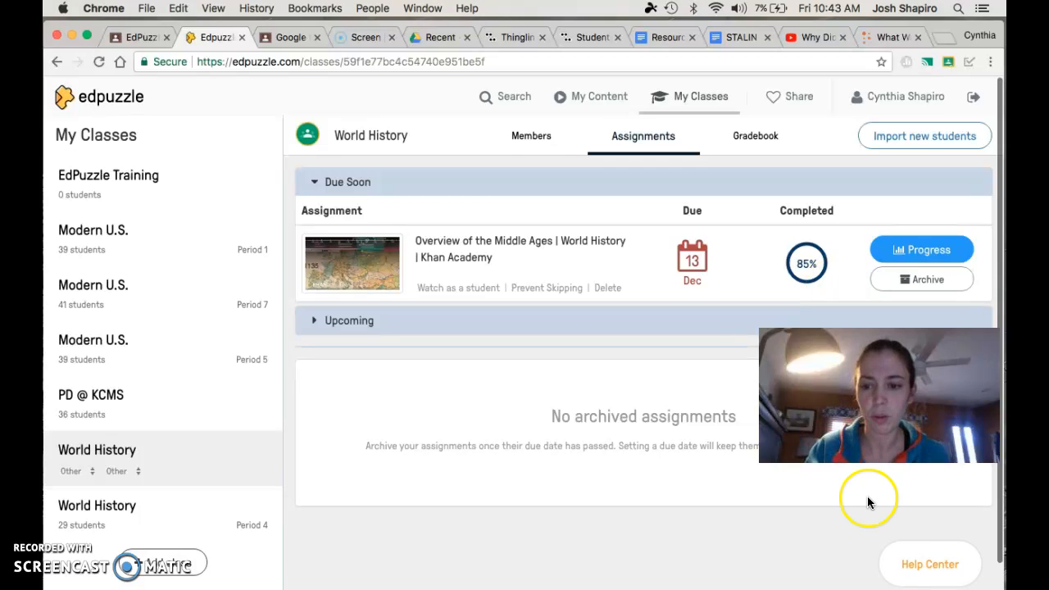